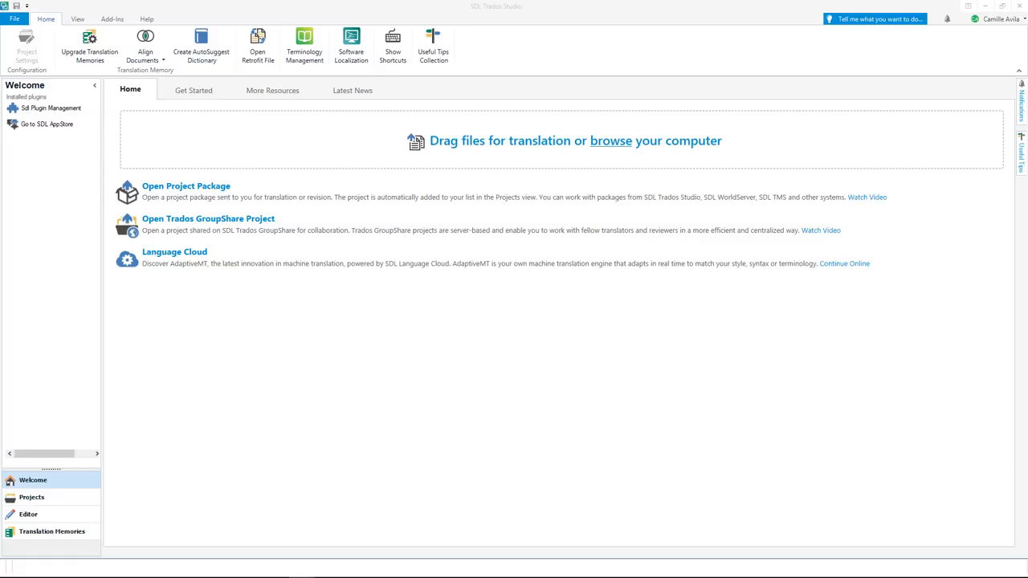
- Close the source document in Word and load French Source Document.docx for translation as a single document
drag(0, 80, 491, 80)
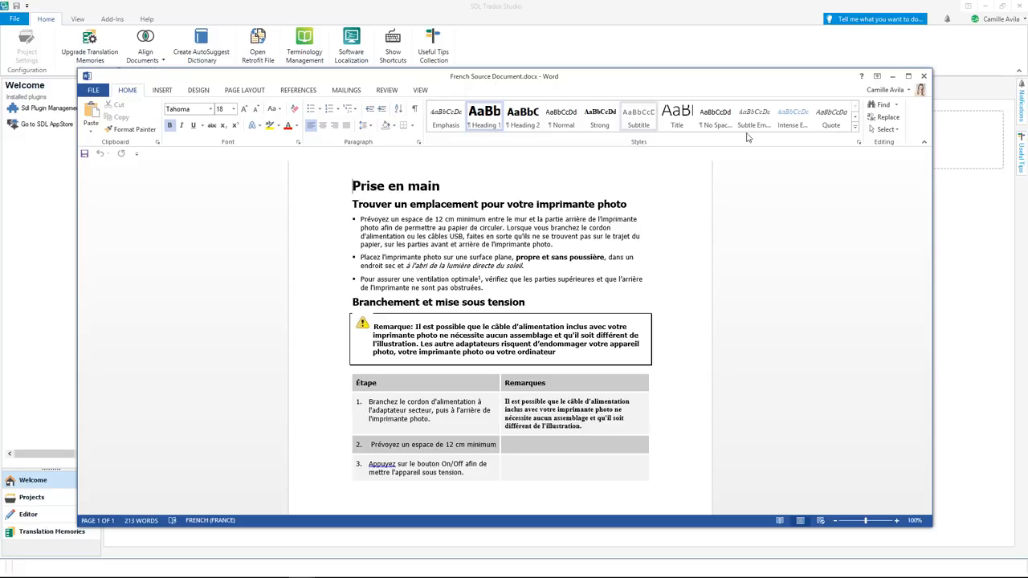
click(924, 75)
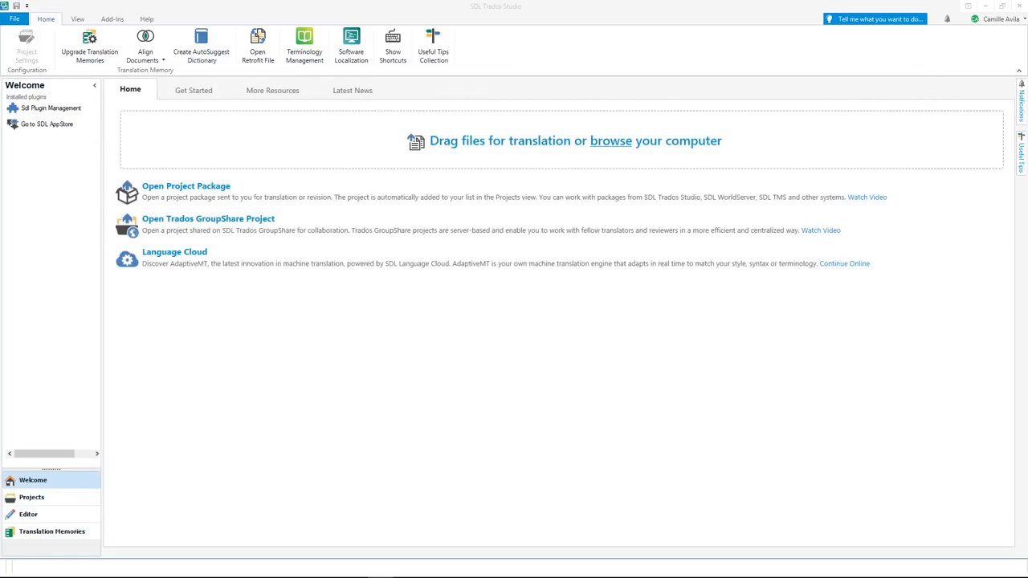
drag(65, 120, 463, 196)
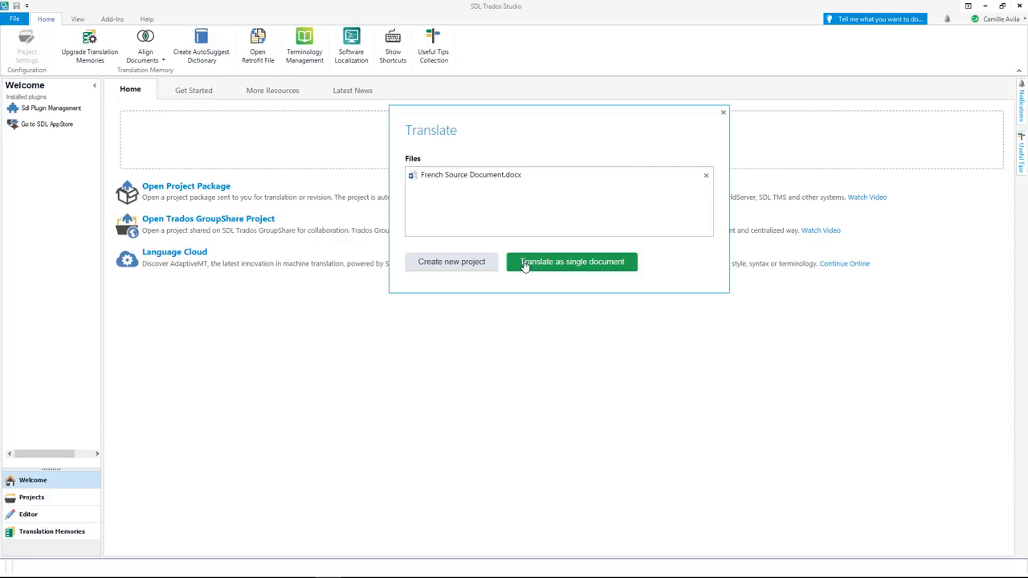
click(524, 265)
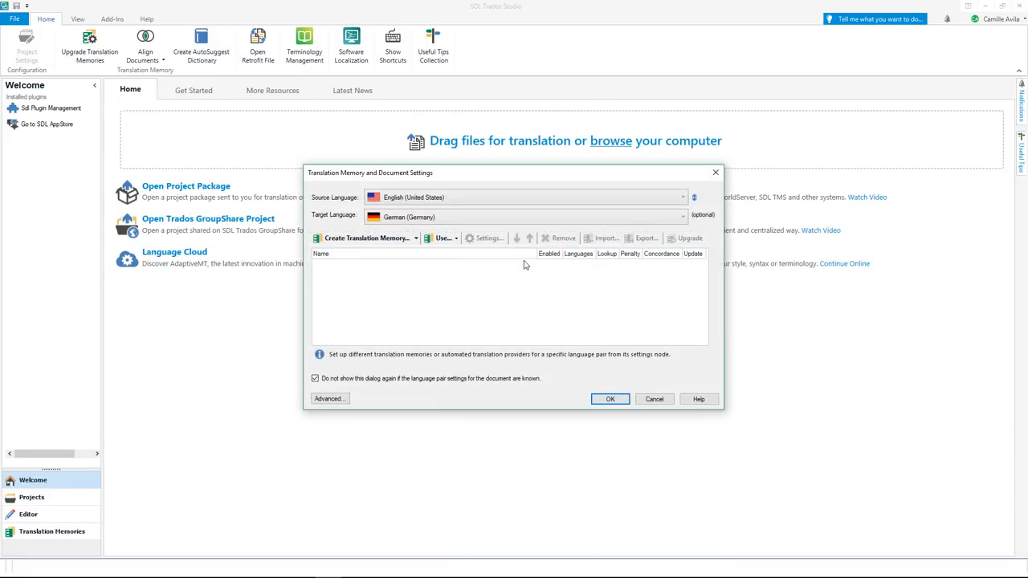
- Set the document's source language to French (France) and its target language to English (United States)
click(571, 201)
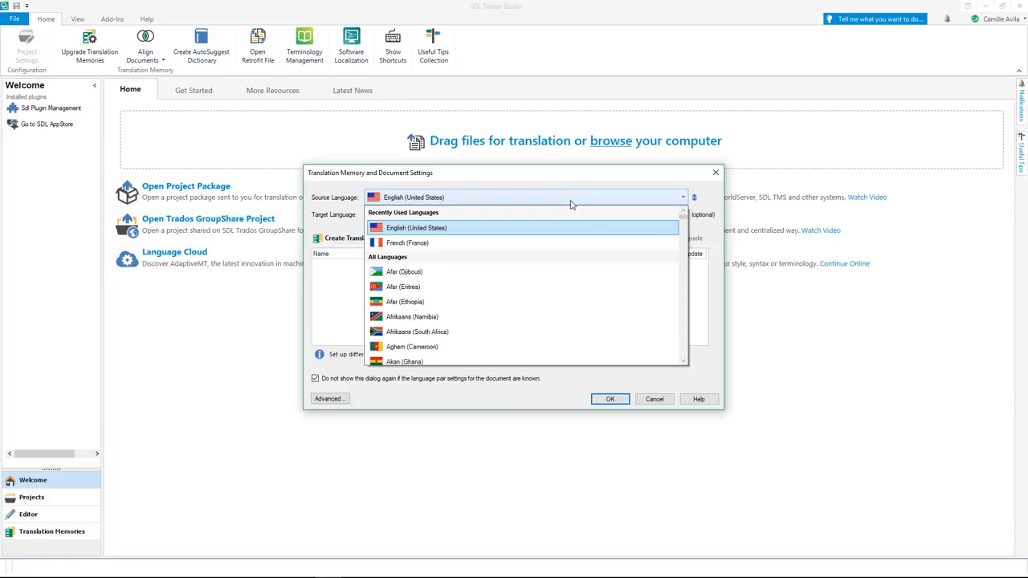
click(562, 245)
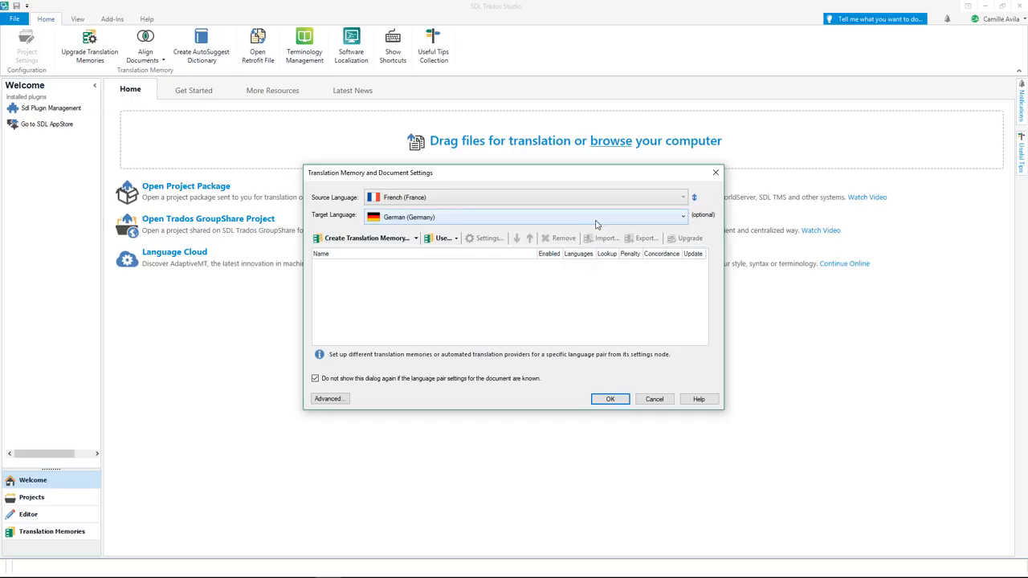
click(595, 221)
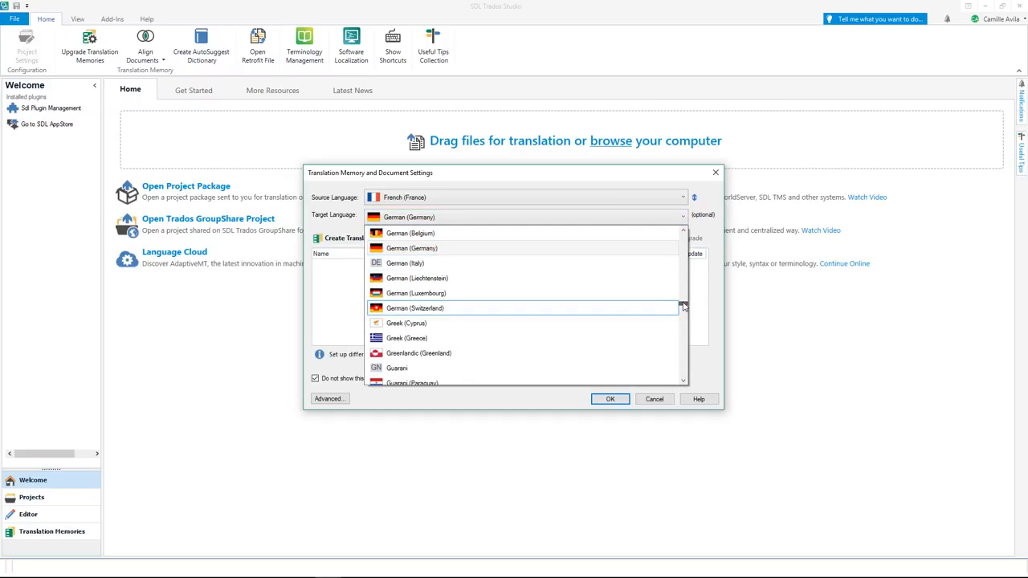
drag(682, 305, 684, 235)
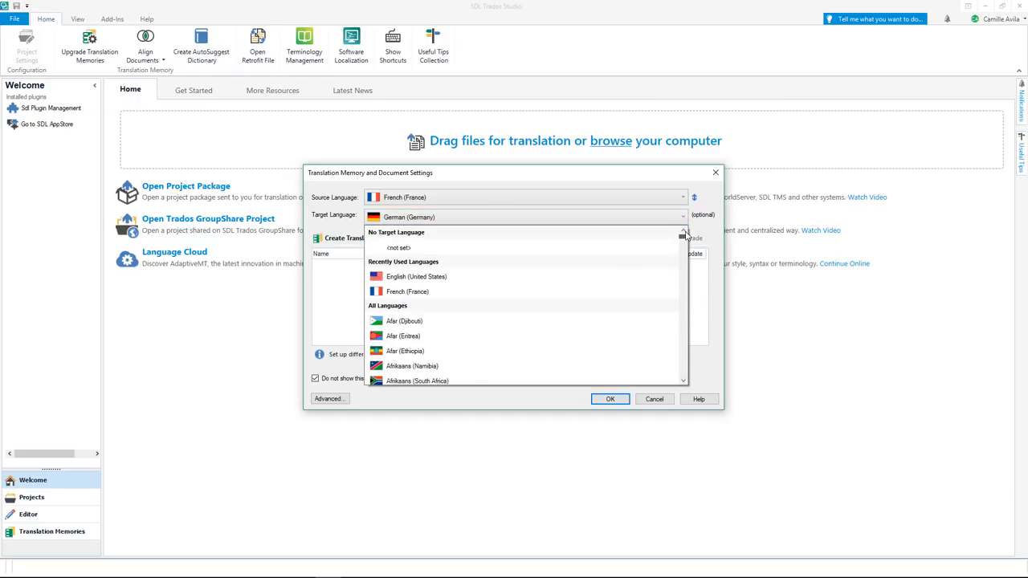
click(501, 277)
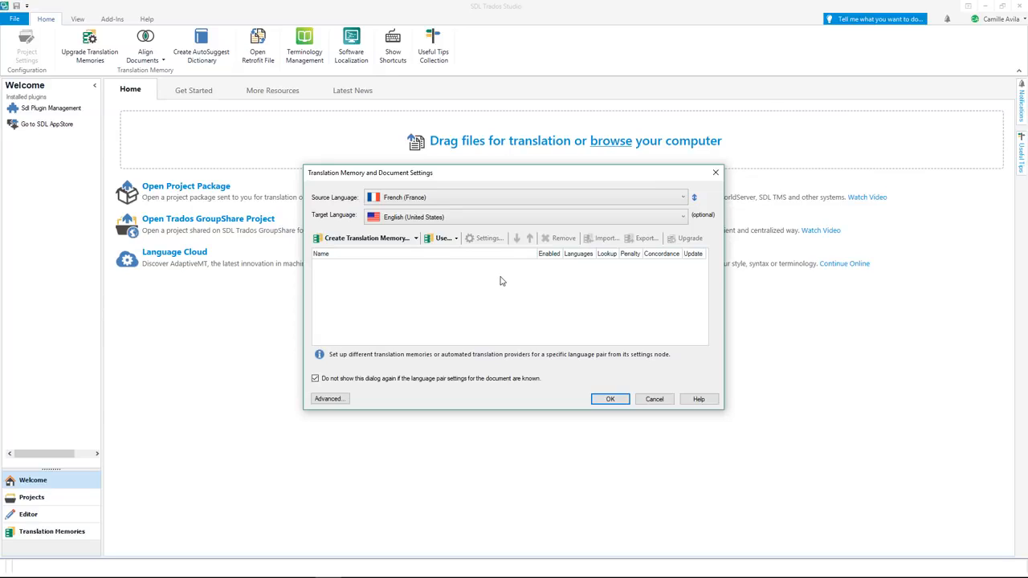
- Add the file-based translation memory French-English.sdltm and accept the settings to open the document for translation
click(455, 240)
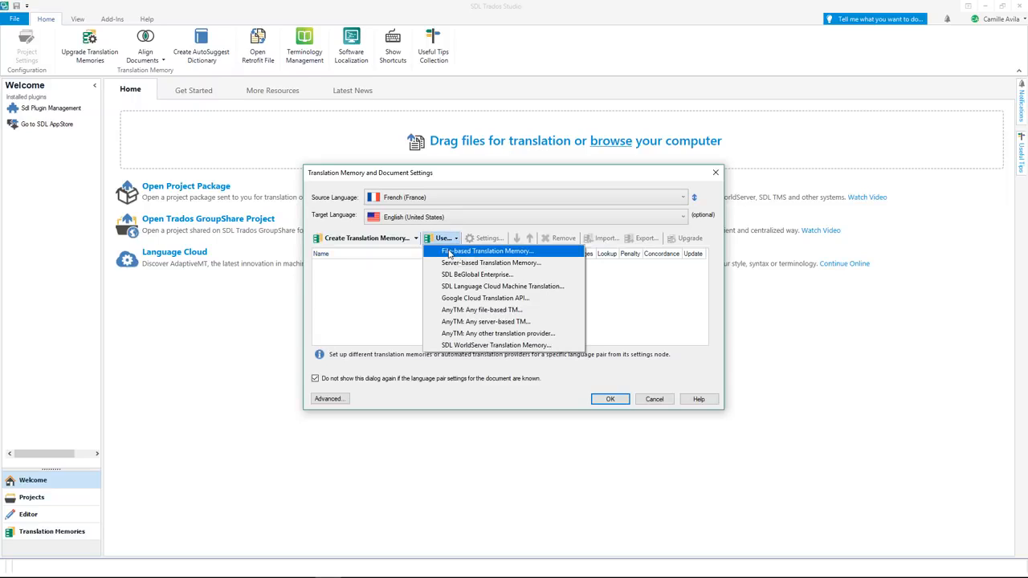
click(449, 253)
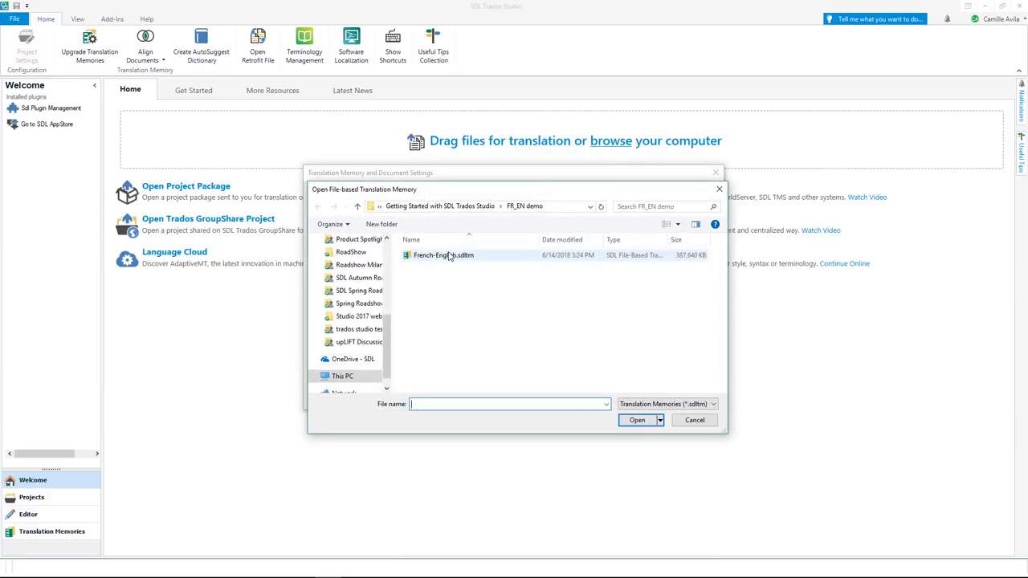
click(517, 257)
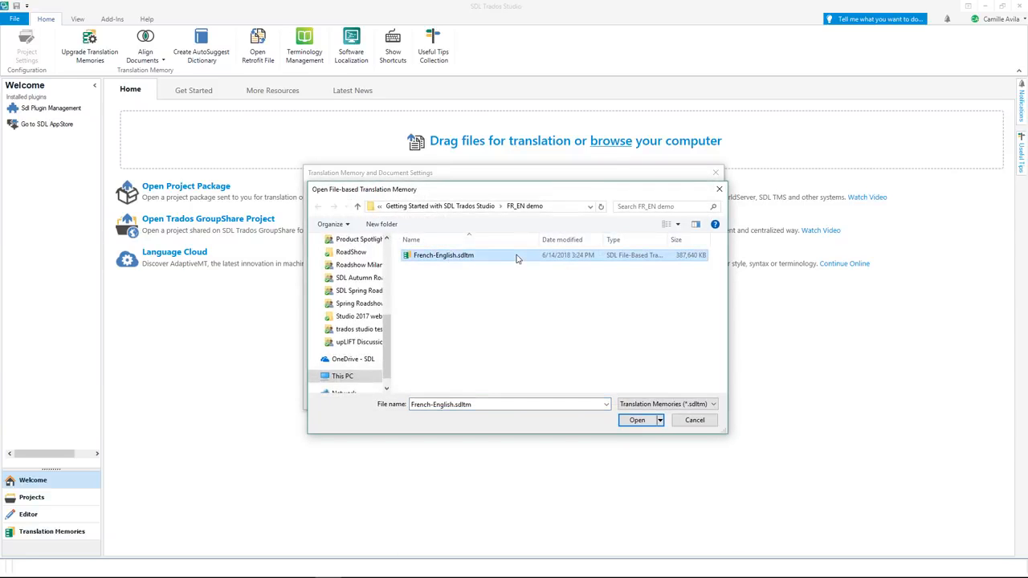
click(634, 422)
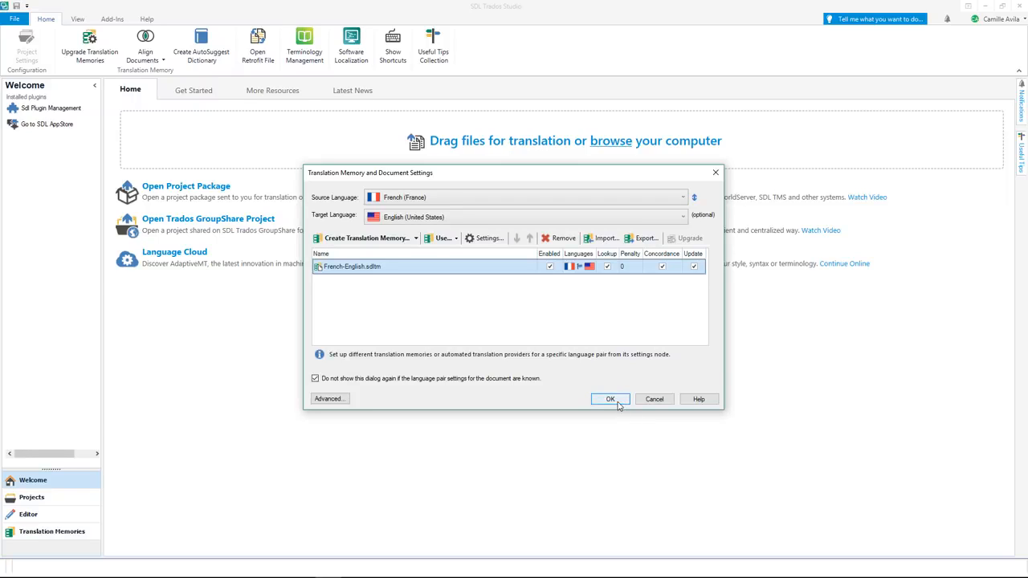
click(610, 399)
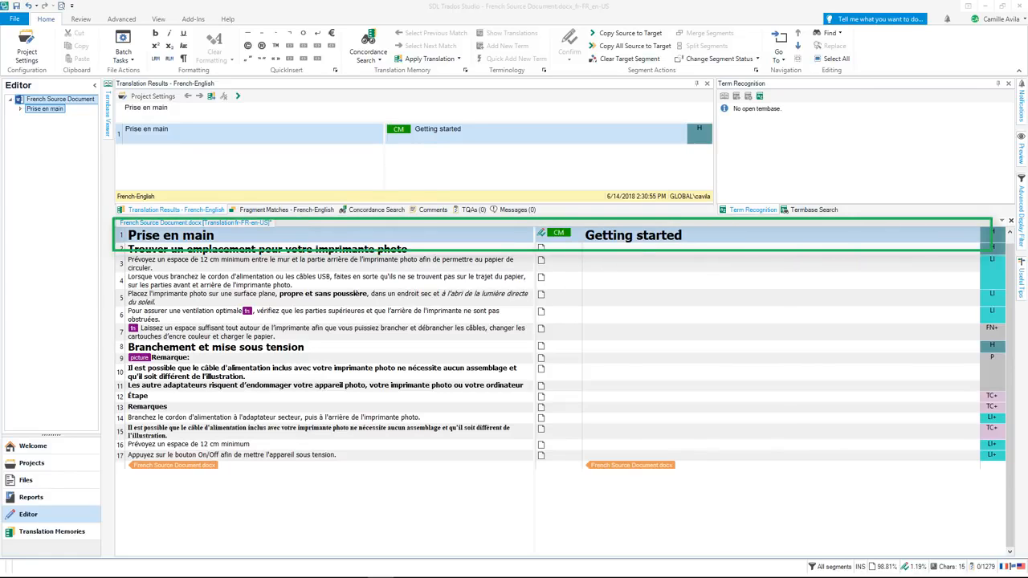
- Confirm the segment 1 translation, then complete segment 2 with "photo printer" after "Finding a location for your" and confirm it
click(684, 235)
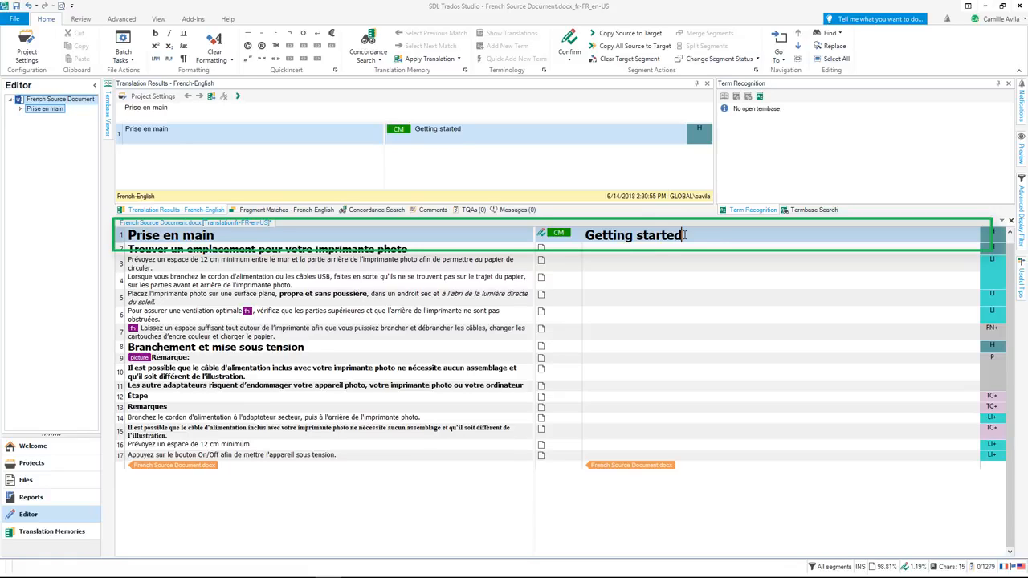
key(ctrl+Return)
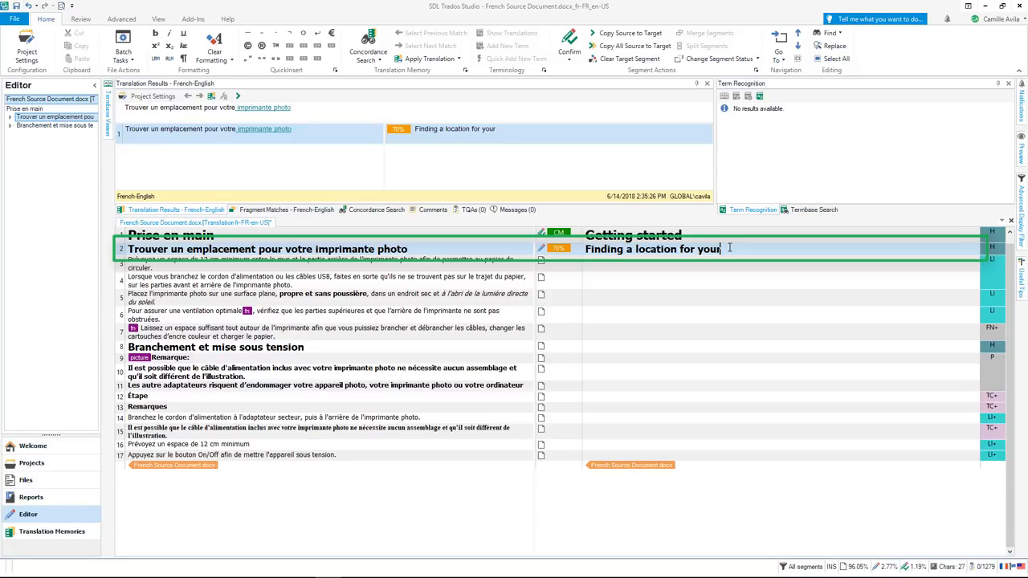
text(ph)
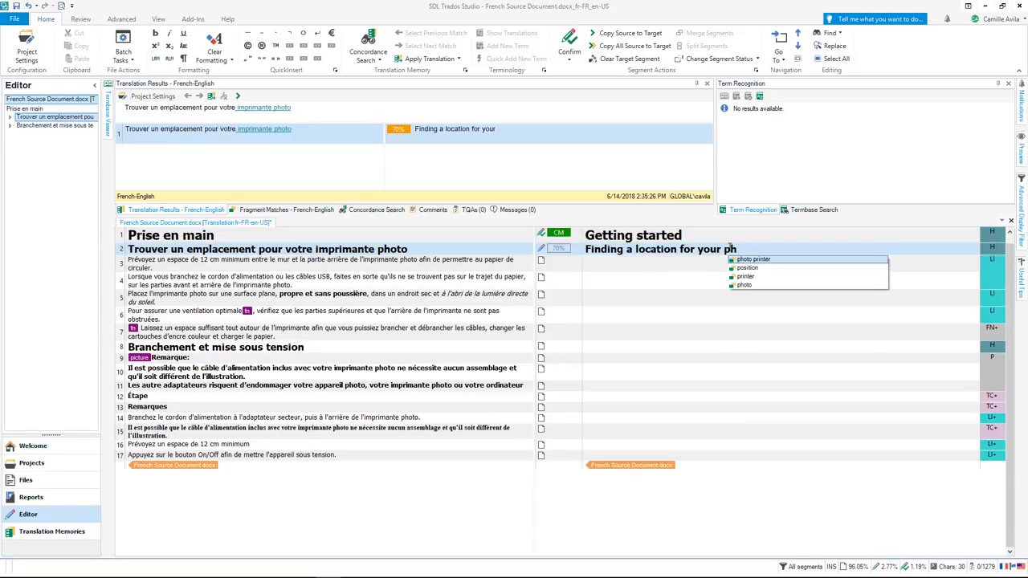
text(o)
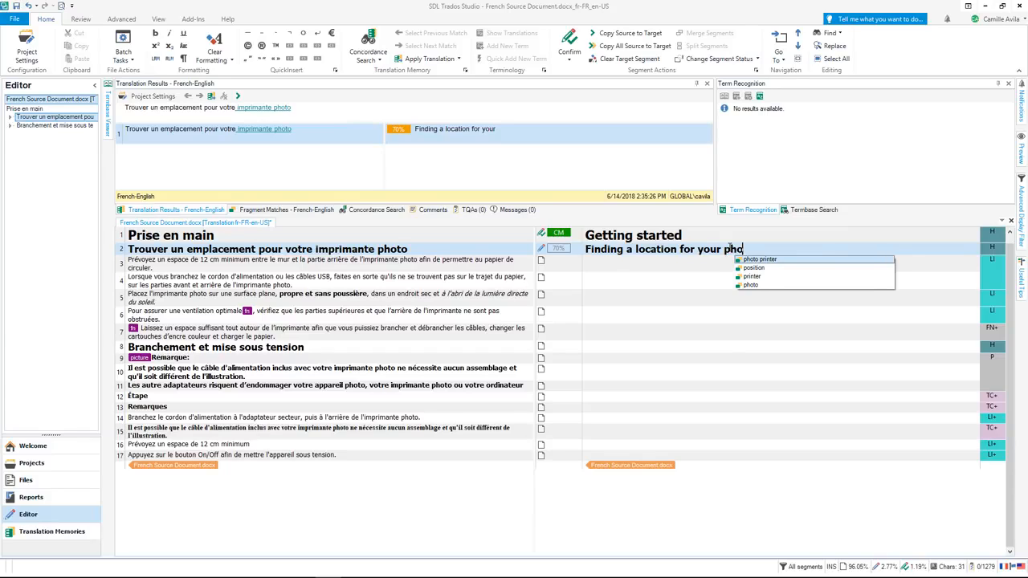
text(to pr)
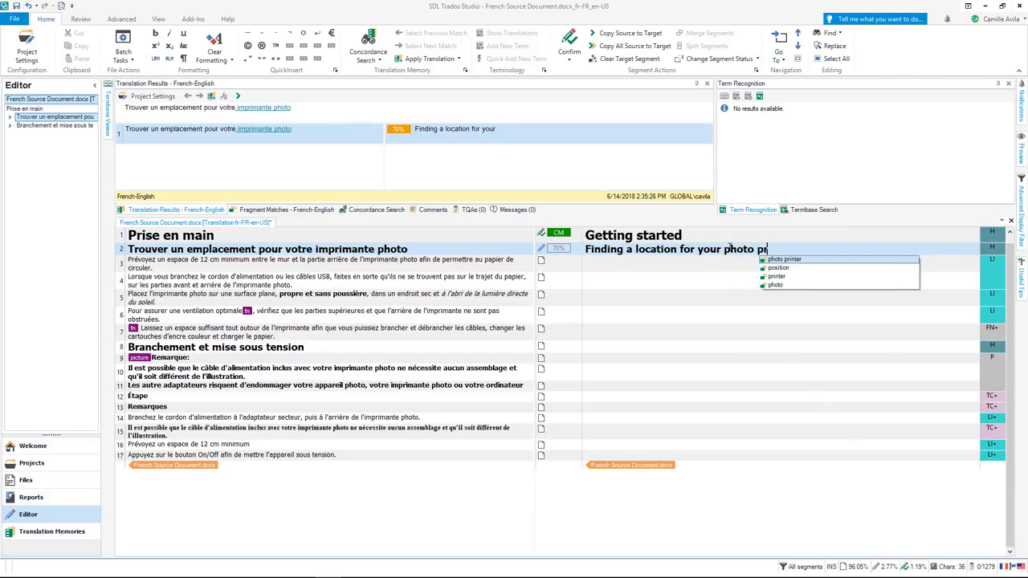
text(inter)
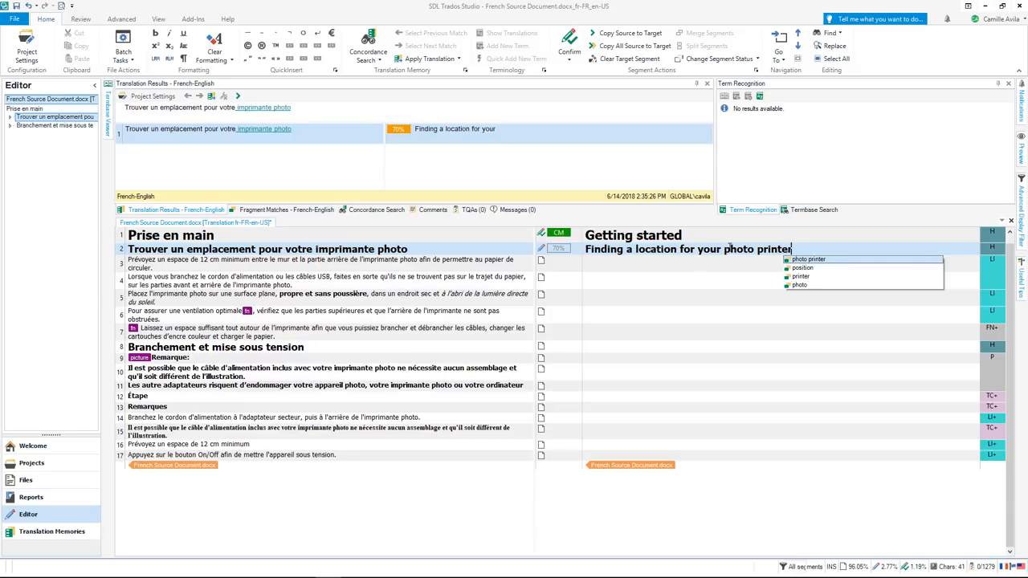
key(ctrl+Return)
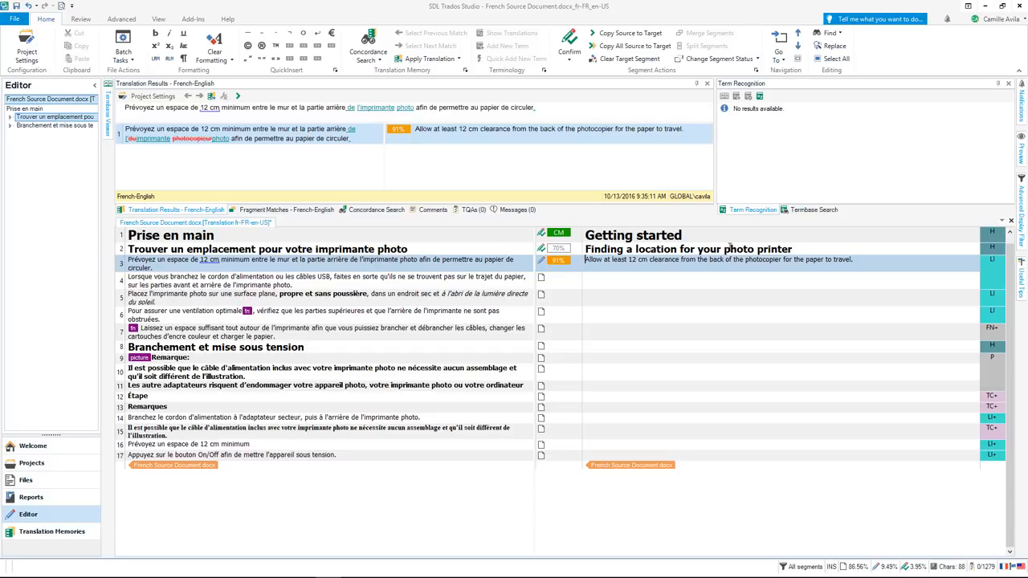
- Replace "photocopier" with "photo printer" in the segment 3 translation, accepting the AutoSuggest entry
click(780, 260)
key(BackSpace)
key(BackSpace)
key(BackSpace)
key(BackSpace)
key(BackSpace)
key(BackSpace)
key(BackSpace)
key(BackSpace)
key(BackSpace)
key(BackSpace)
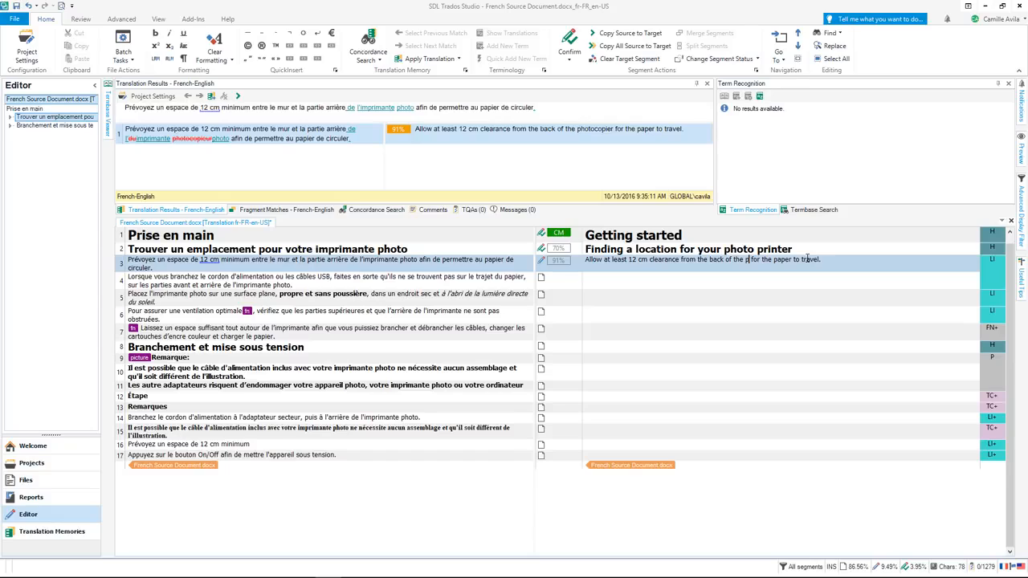
key(BackSpace)
text(p)
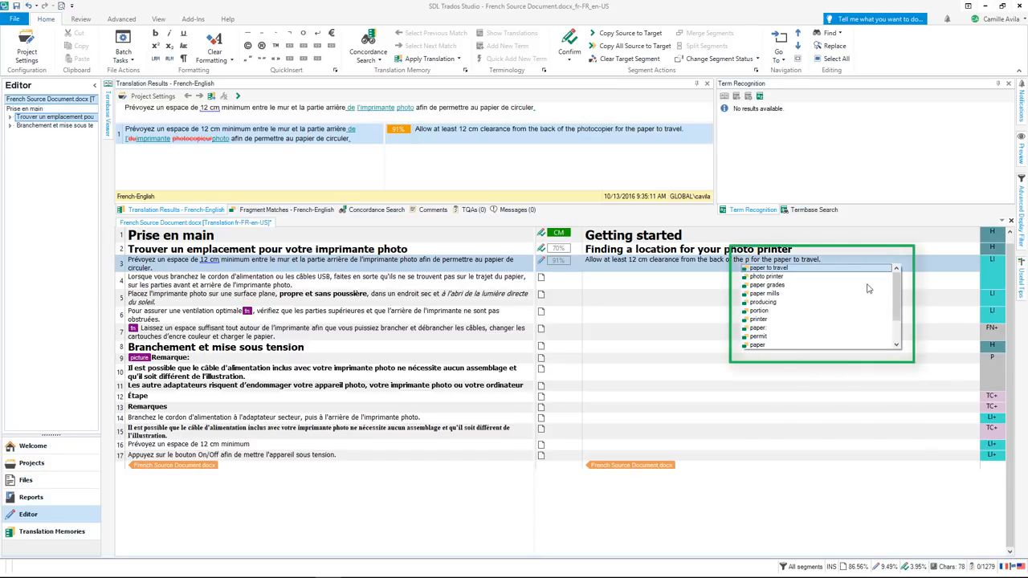
mouse_move(894, 286)
mouse_down()
mouse_move(894, 315)
mouse_move(893, 273)
mouse_up()
text(hoto)
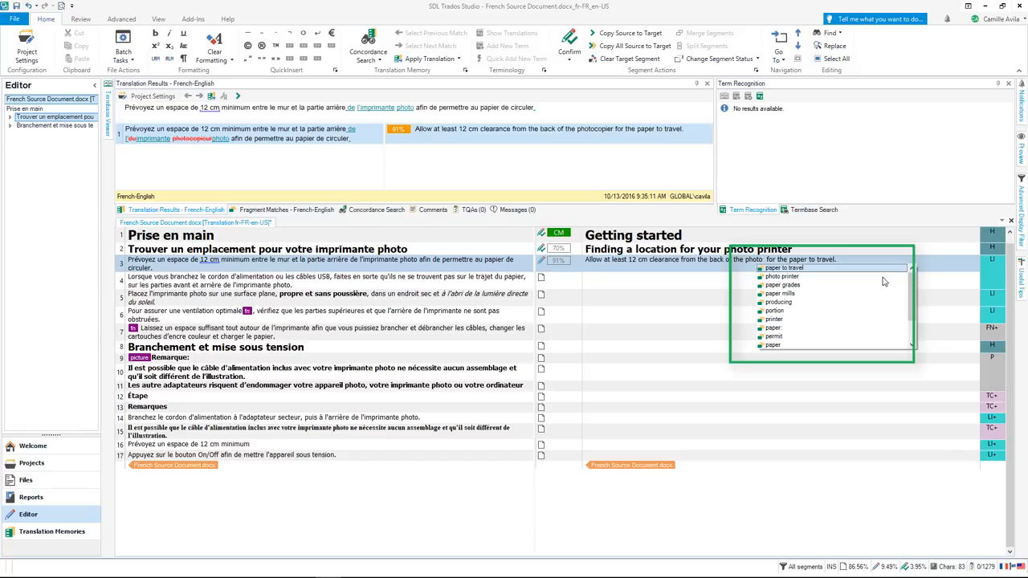
key(Down)
key(Down)
key(Down)
key(Up)
key(Up)
key(Up)
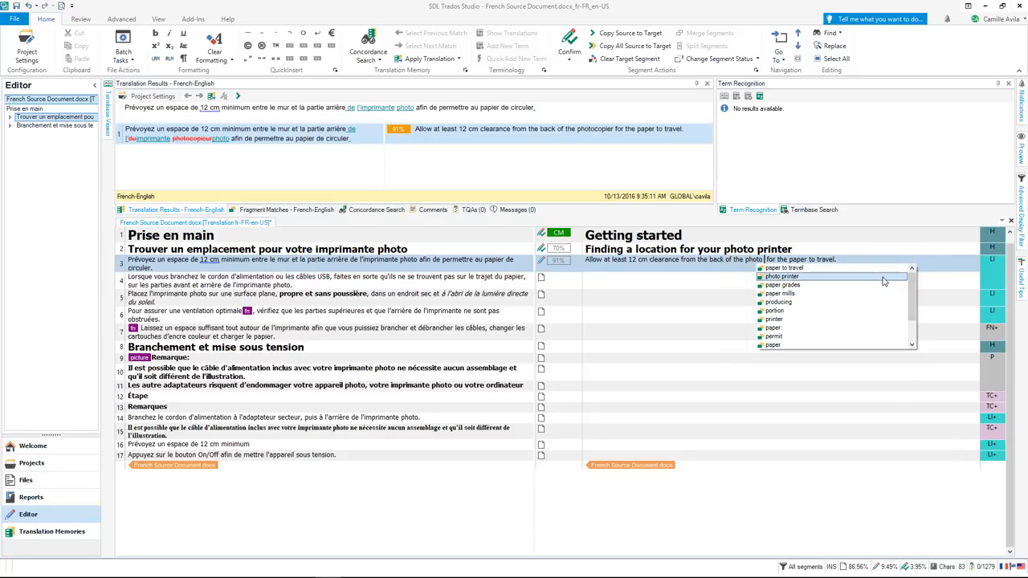
key(Return)
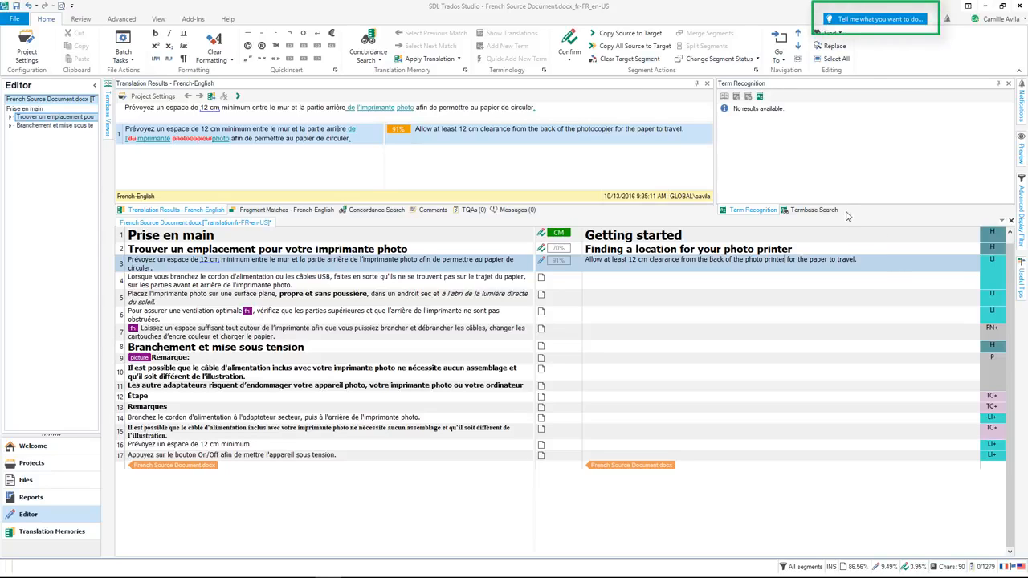
- Find the project termbase settings with a search for "termbase" and add the file-based termbase Printer.sdltb to the project
click(881, 19)
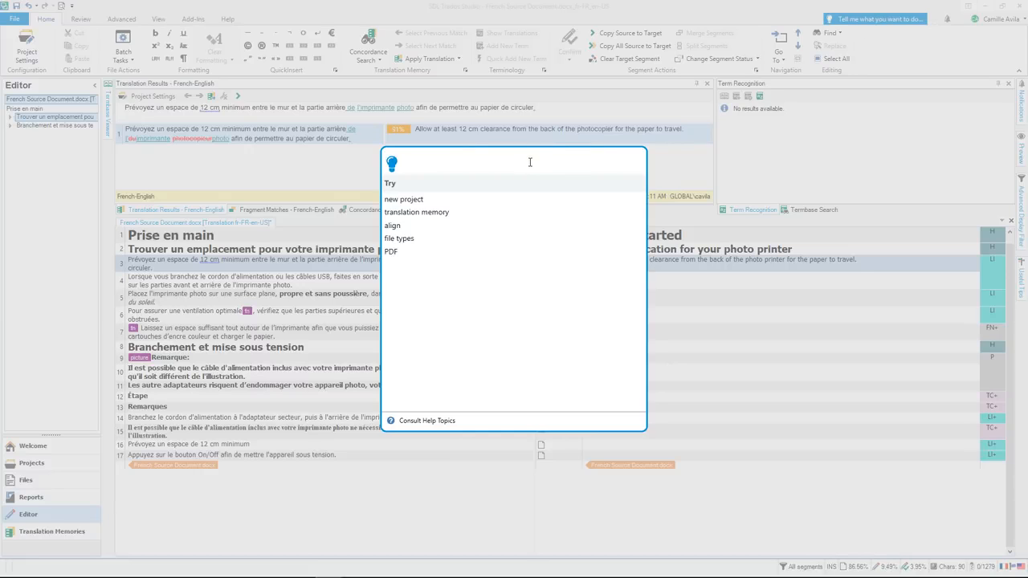
text(termbase)
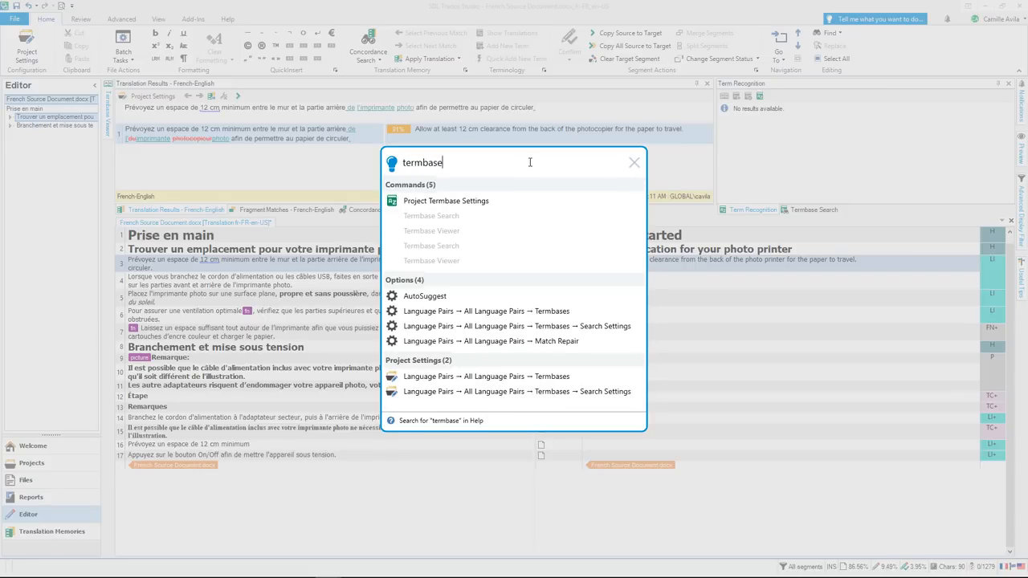
click(535, 205)
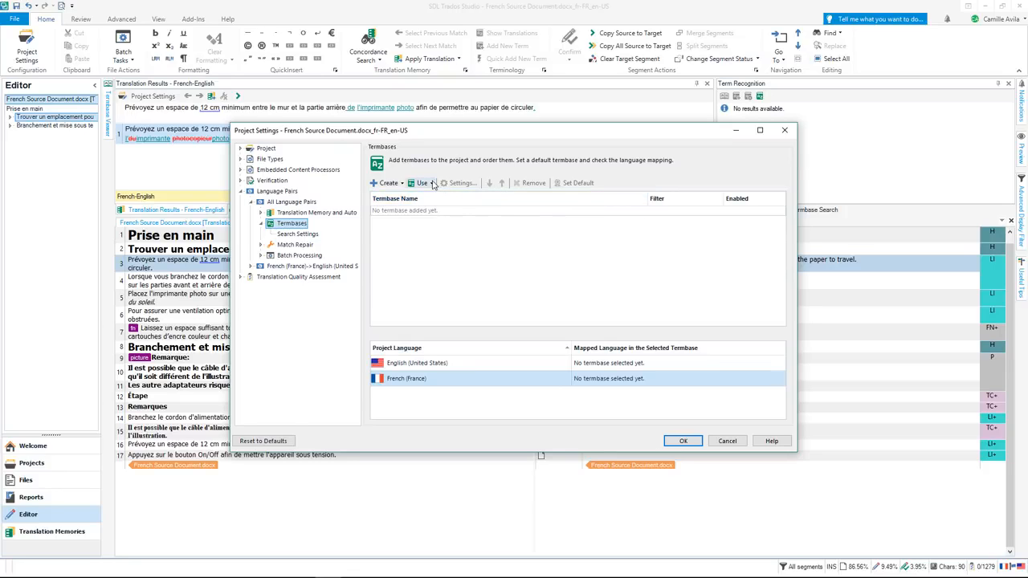
click(431, 184)
click(505, 195)
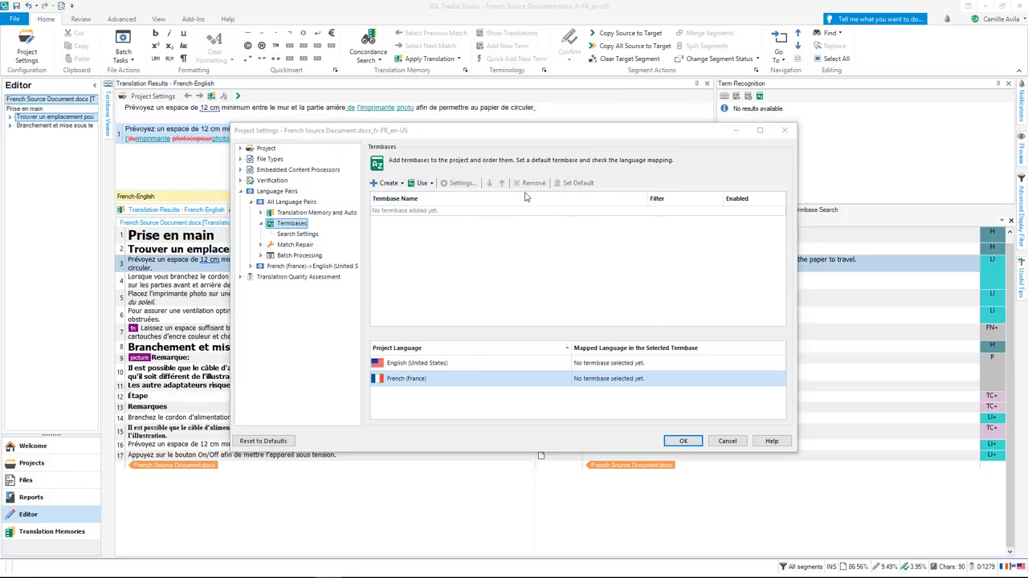
click(507, 213)
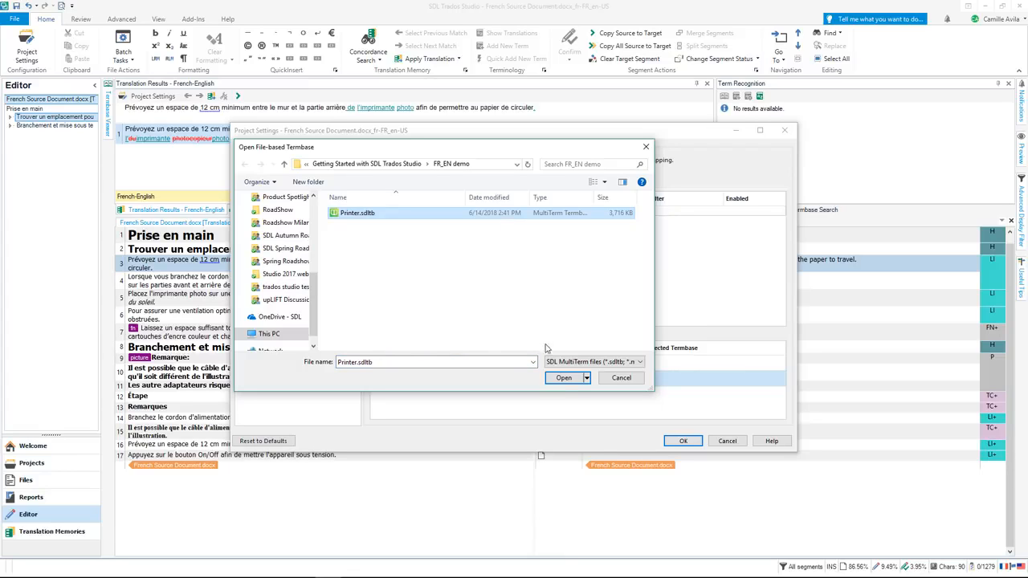
click(563, 379)
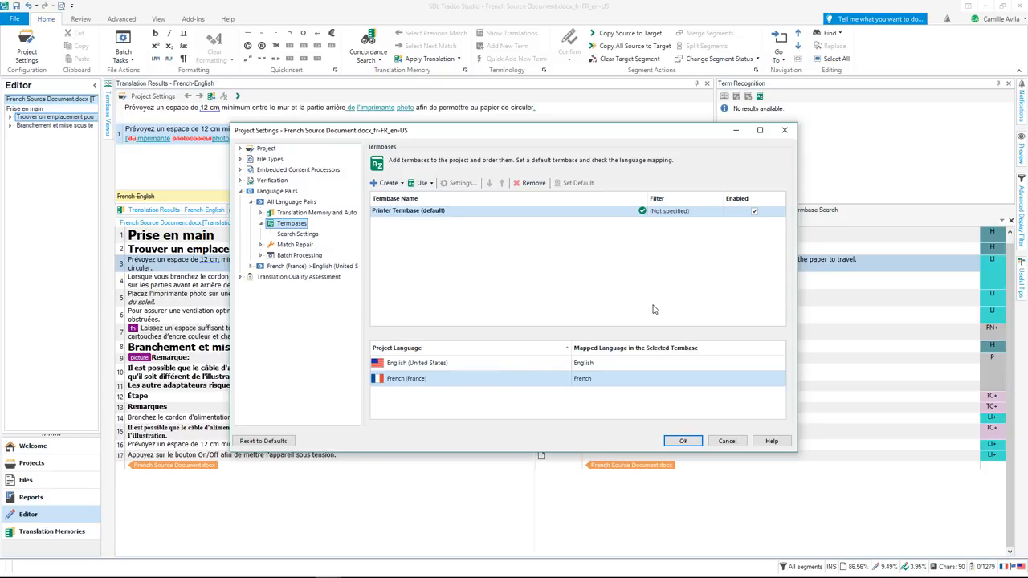
click(683, 441)
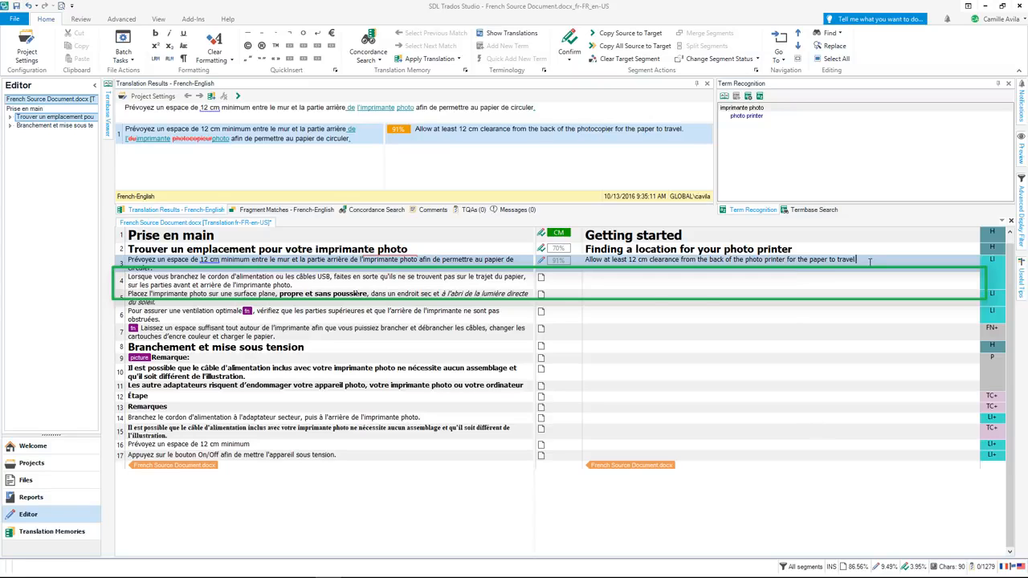
- Confirm the segment 3 translation, then insert "or USB cables" after "When connecting power" in segment 4
key(ctrl+Return)
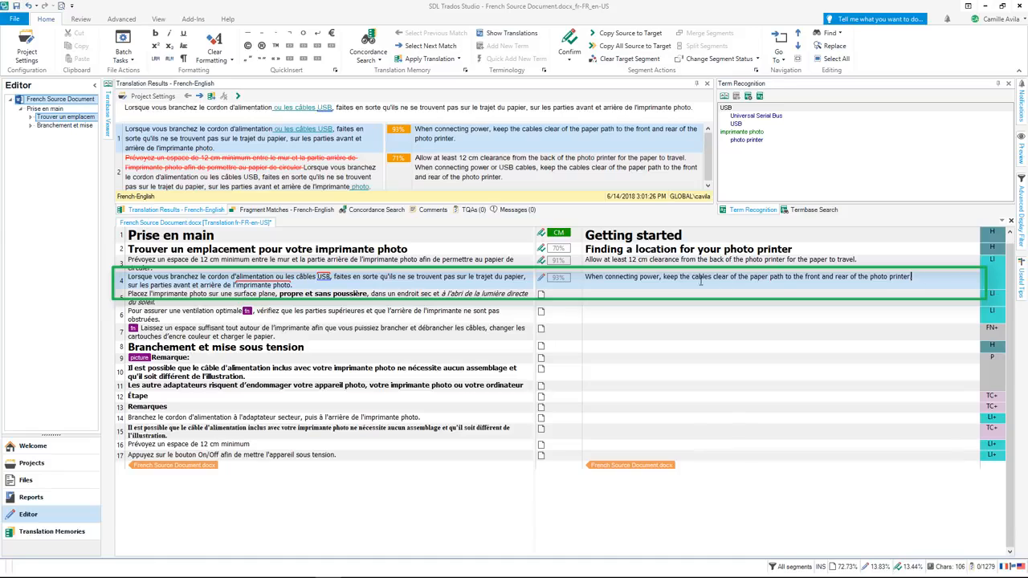
click(659, 276)
text(or )
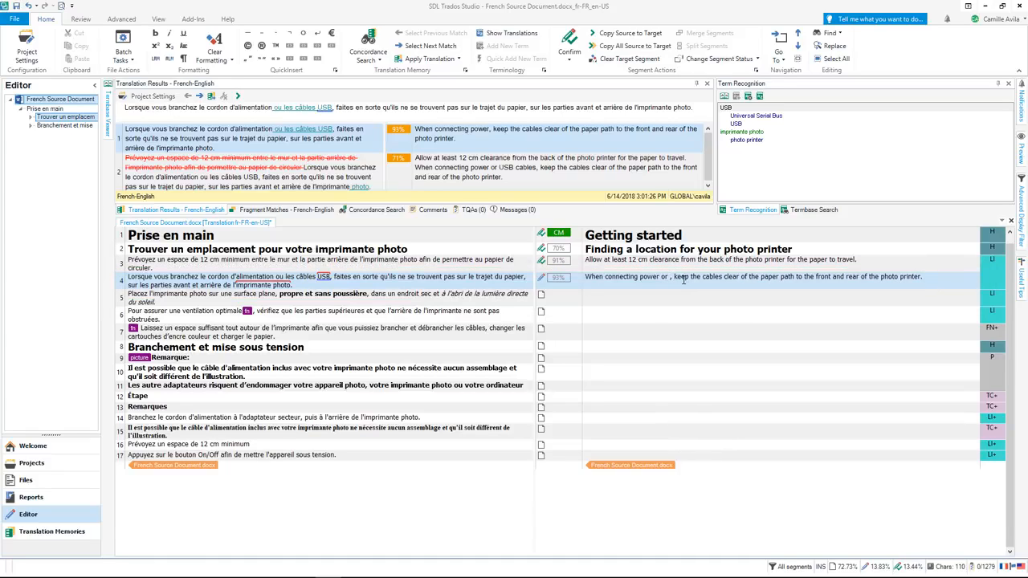
text(US)
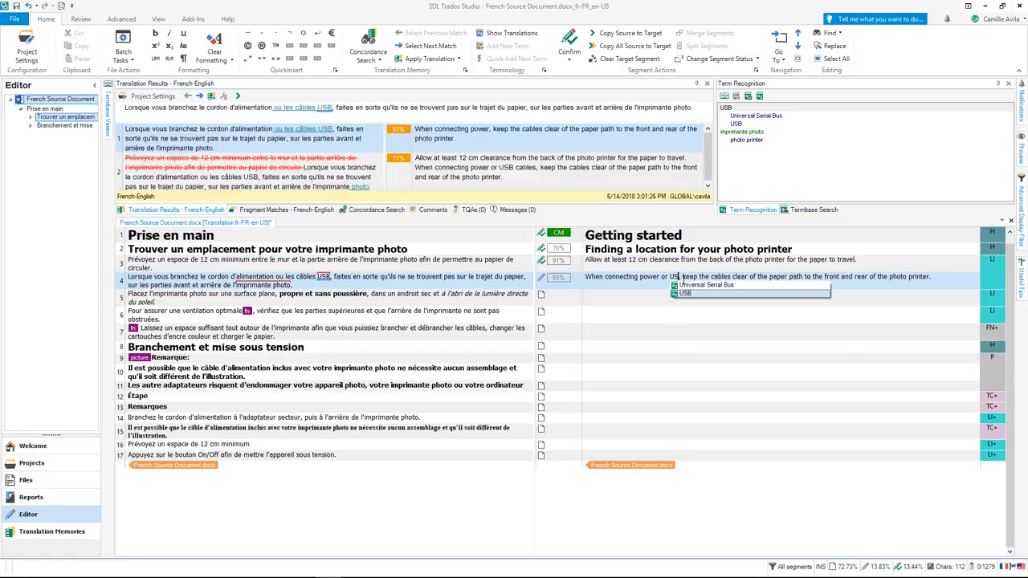
text(B,)
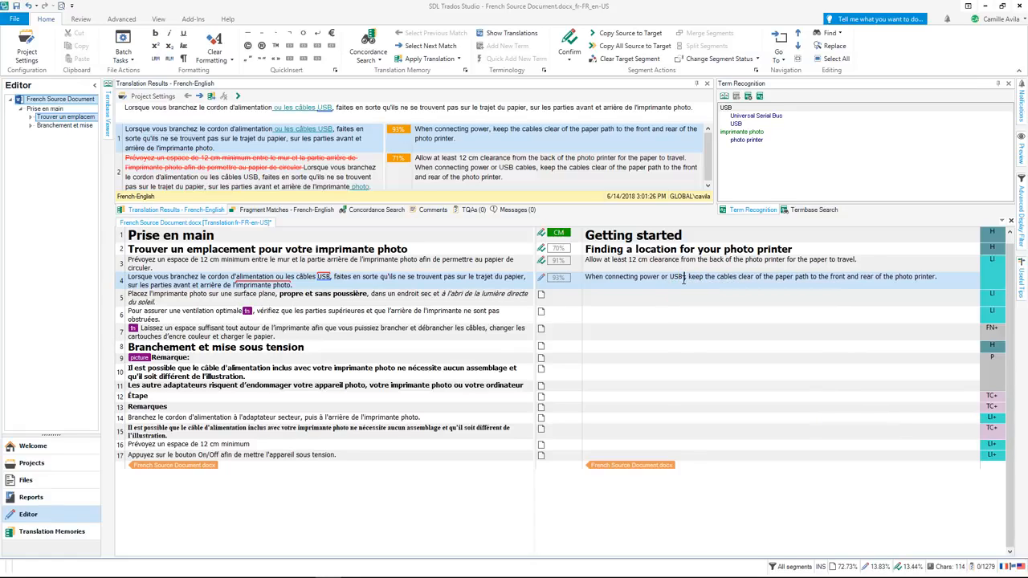
text( cables)
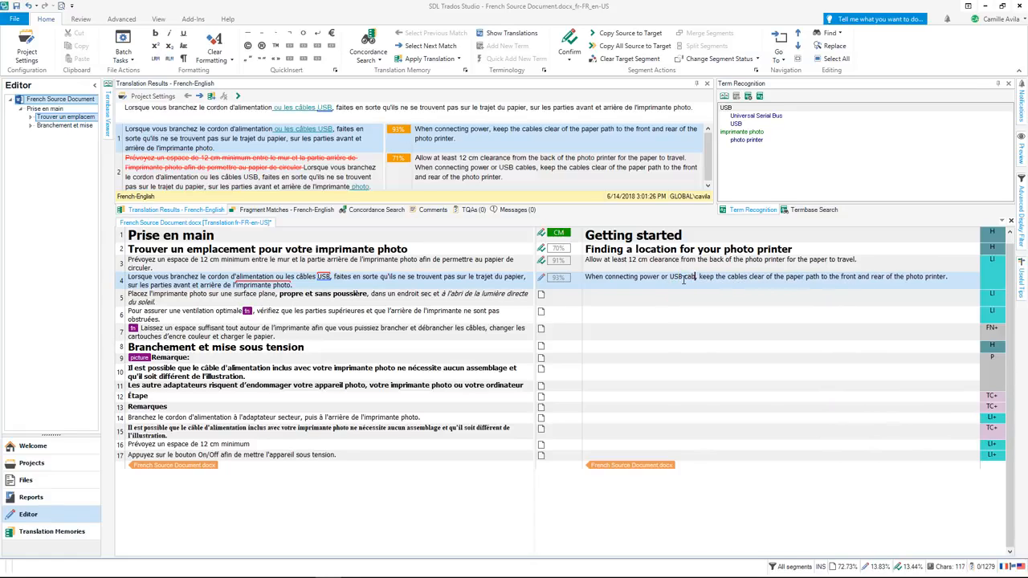
- Quick-add the term pair "câbles USB" and "USB cables" from segment 4 to the termbase, then return to the segment's translation
key(ctrl+shift+Left)
key(ctrl+shift+Left)
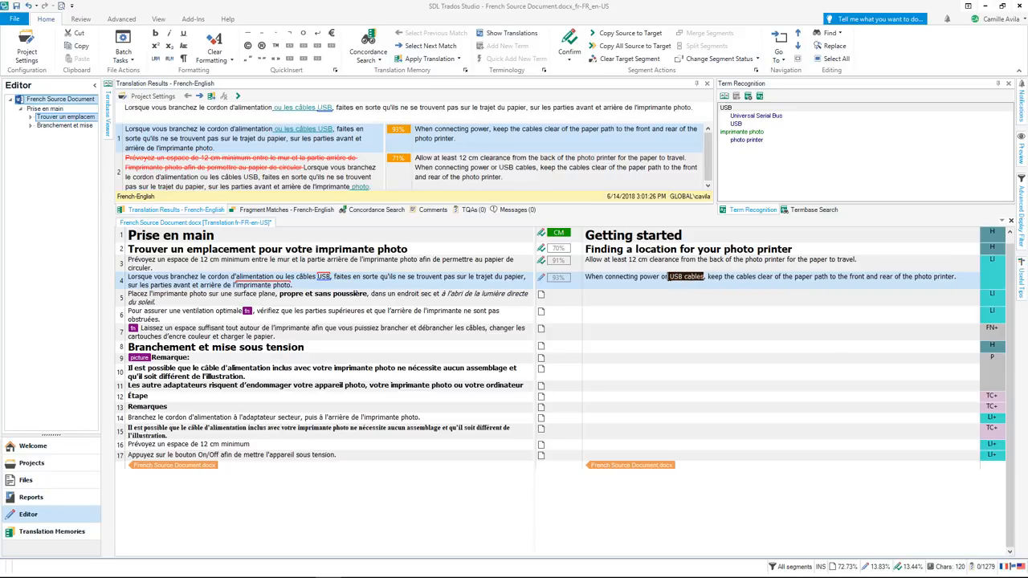
drag(330, 278, 295, 280)
right_click(315, 281)
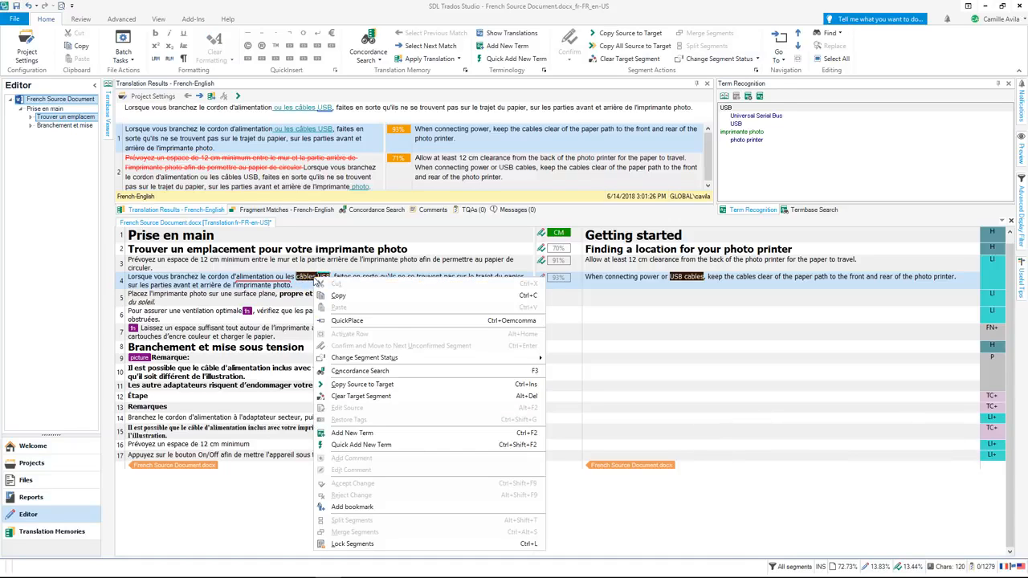
click(401, 446)
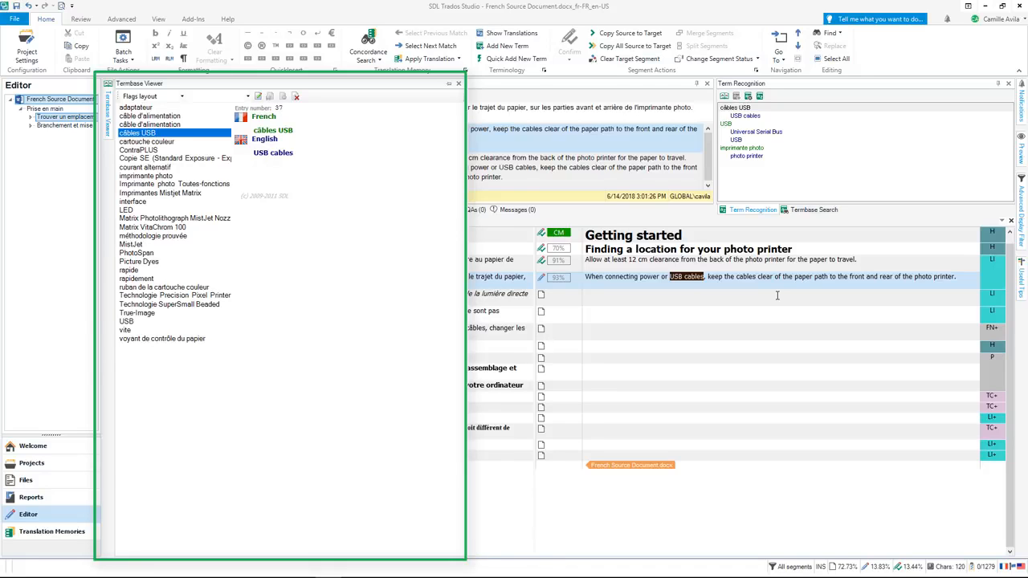
click(787, 281)
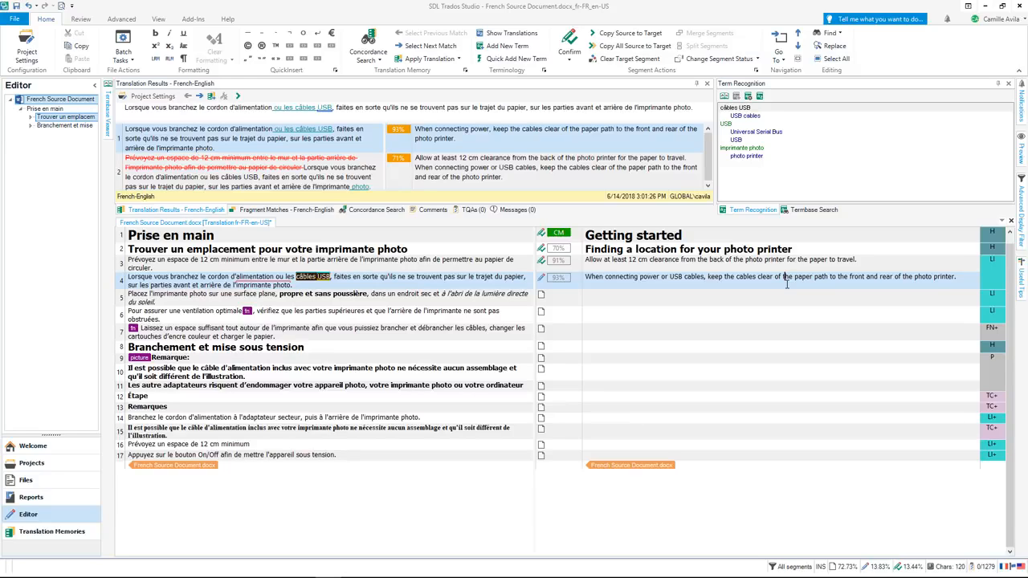
click(959, 277)
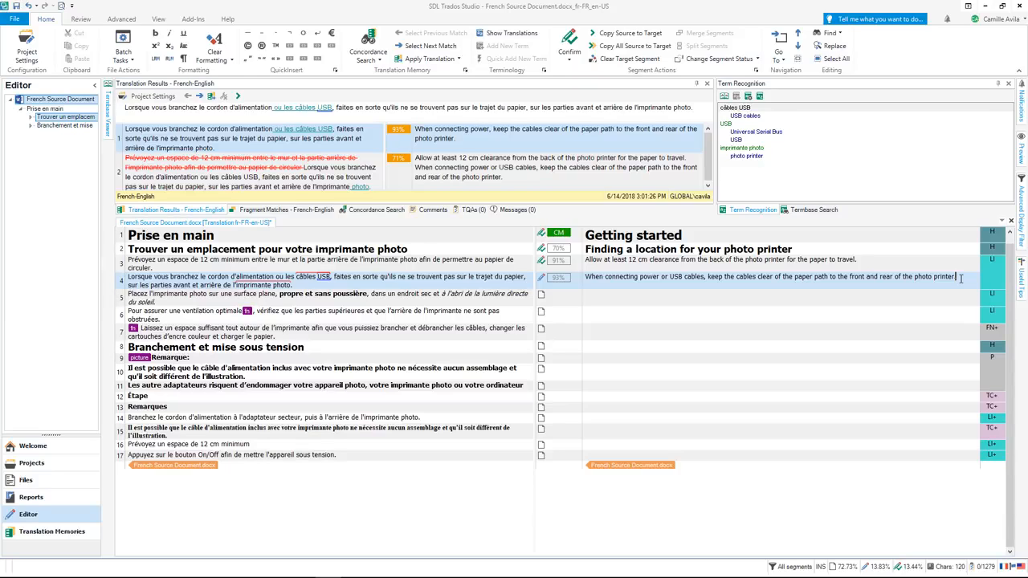
- Replace "digital camera" with the AutoSuggest term "photo printer" in the segment 10 translation and confirm the segment
click(615, 370)
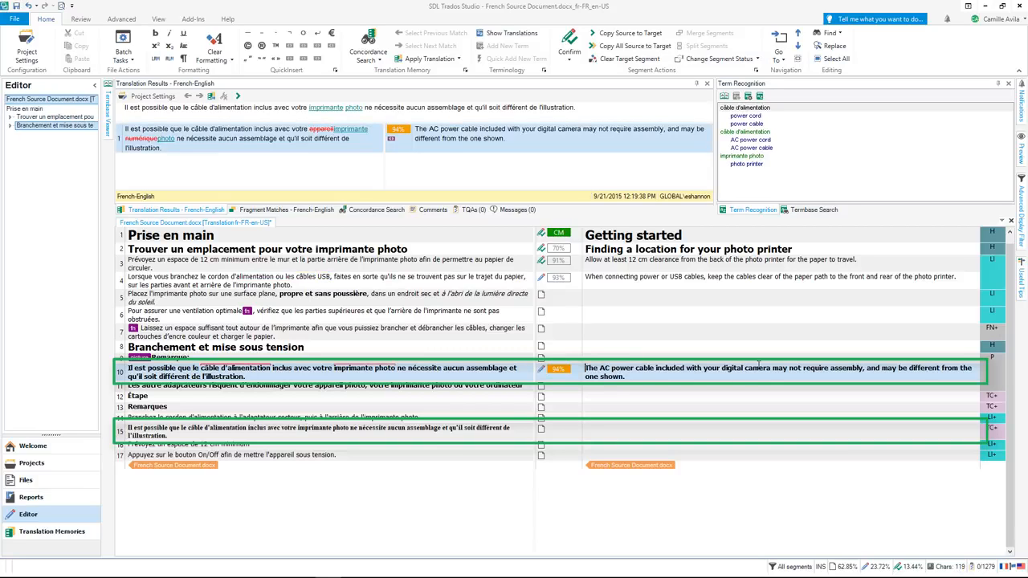
key(BackSpace)
key(BackSpace)
key(BackSpace)
key(BackSpace)
key(BackSpace)
key(BackSpace)
key(BackSpace)
key(BackSpace)
key(BackSpace)
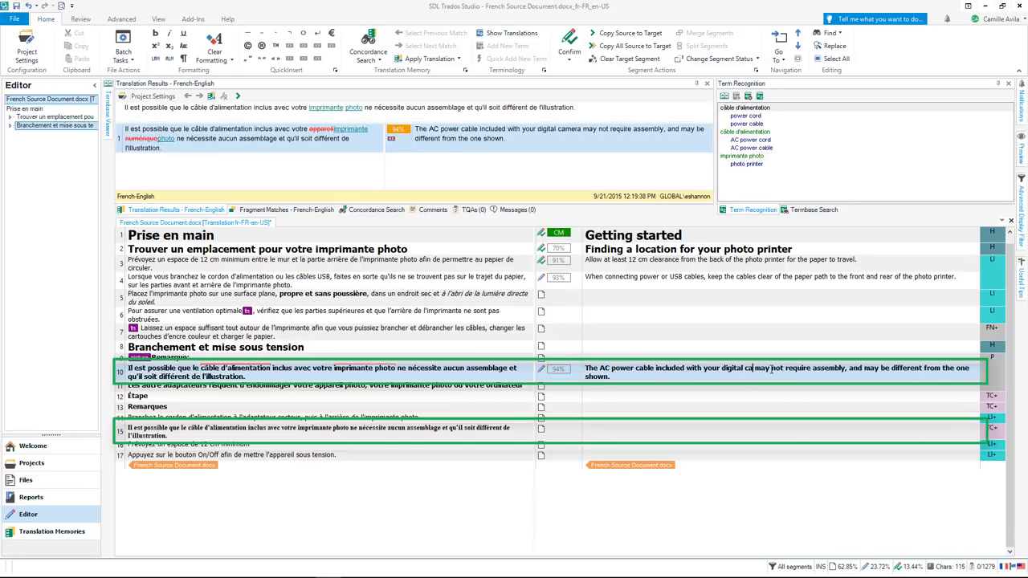
key(BackSpace)
key(BackSpace)
key(BackSpace)
key(BackSpace)
key(BackSpace)
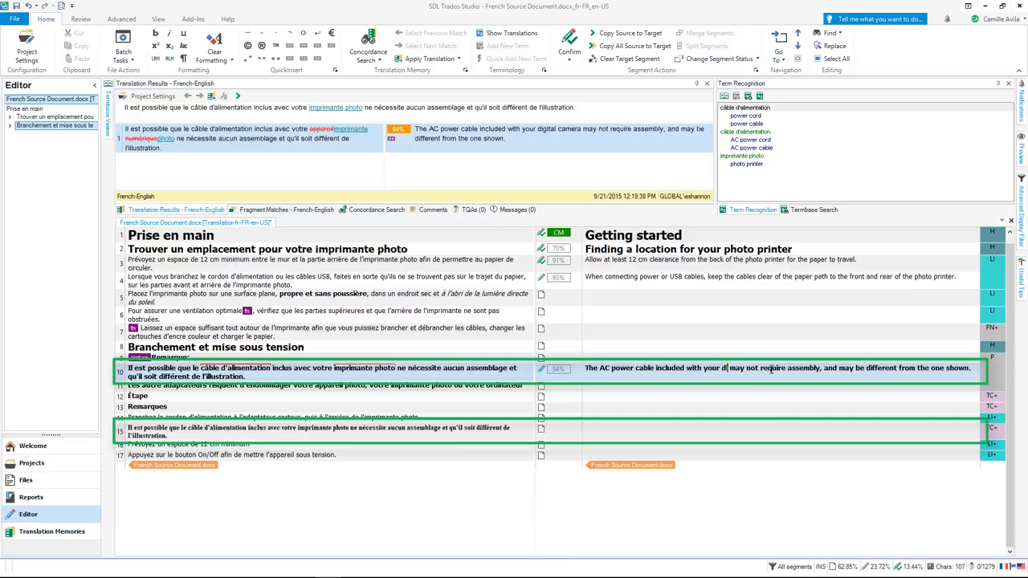
text(p)
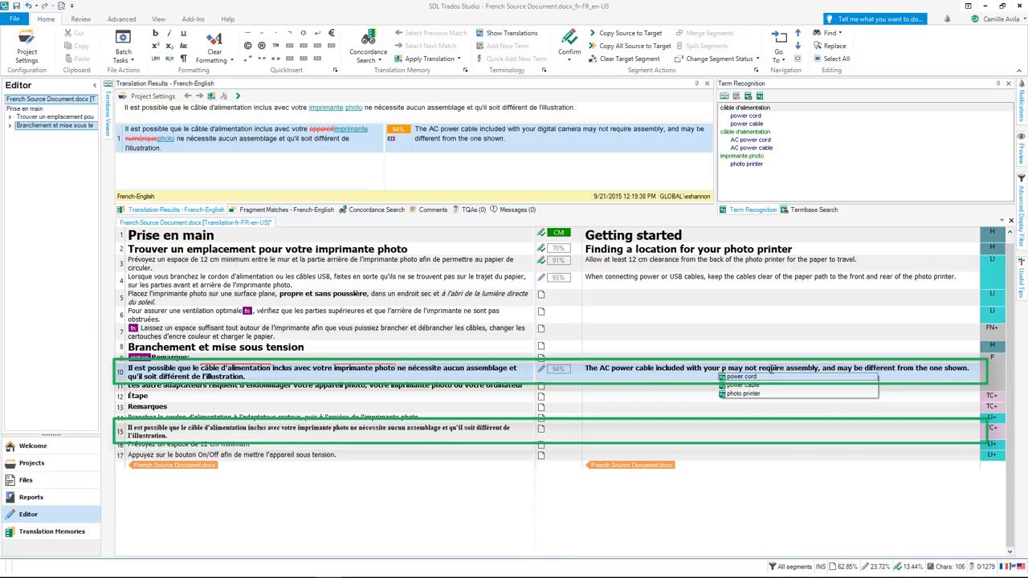
key(Return)
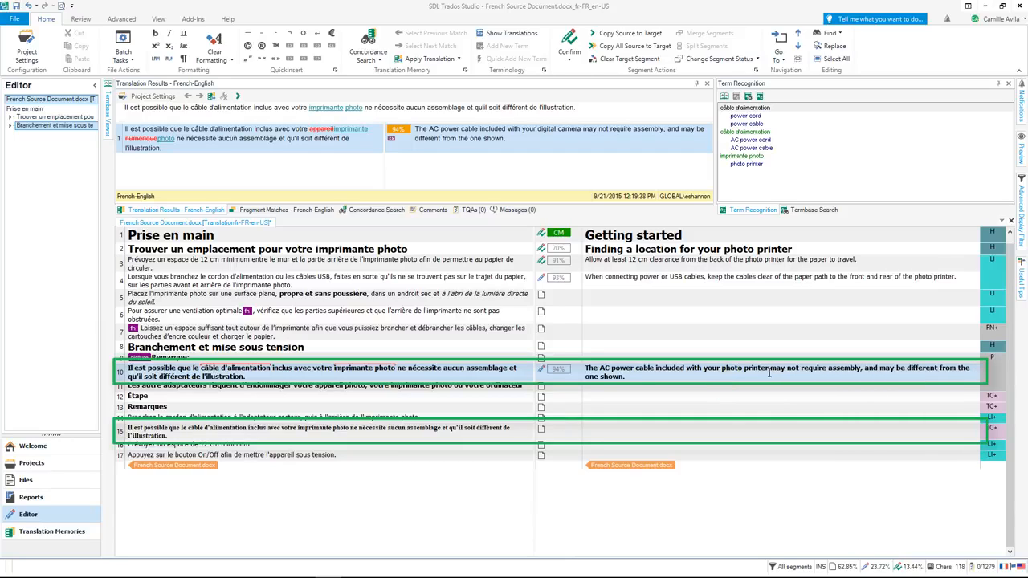
key(ctrl+Return)
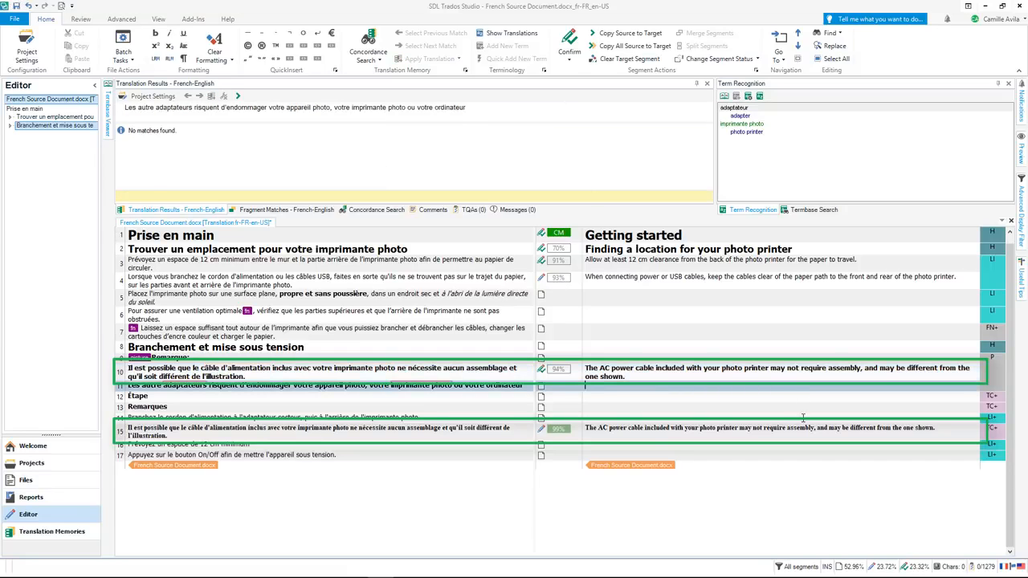
- Confirm the auto-propagated segment 15 translation, then confirm segment 4
click(952, 432)
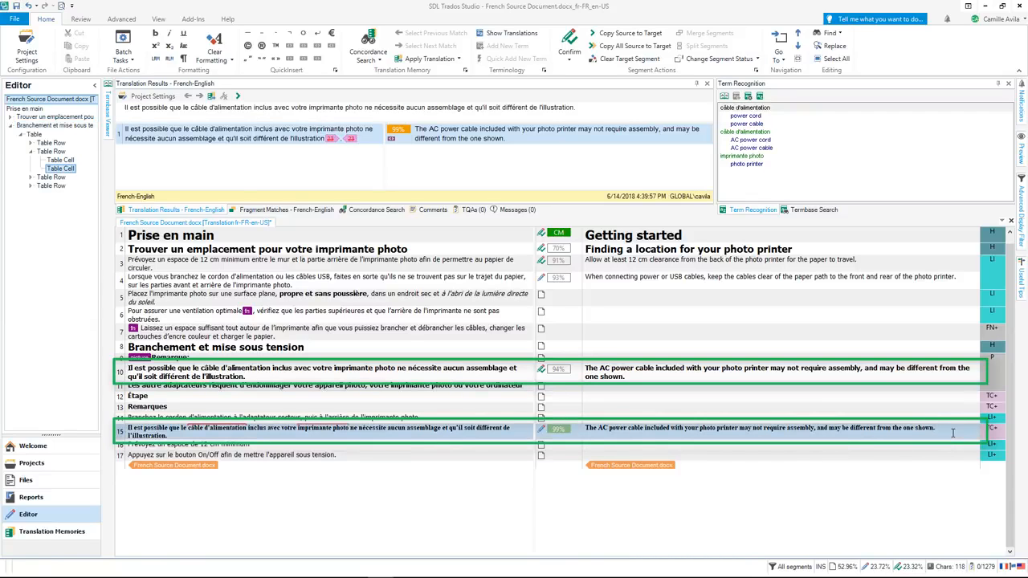
key(ctrl+Return)
click(961, 276)
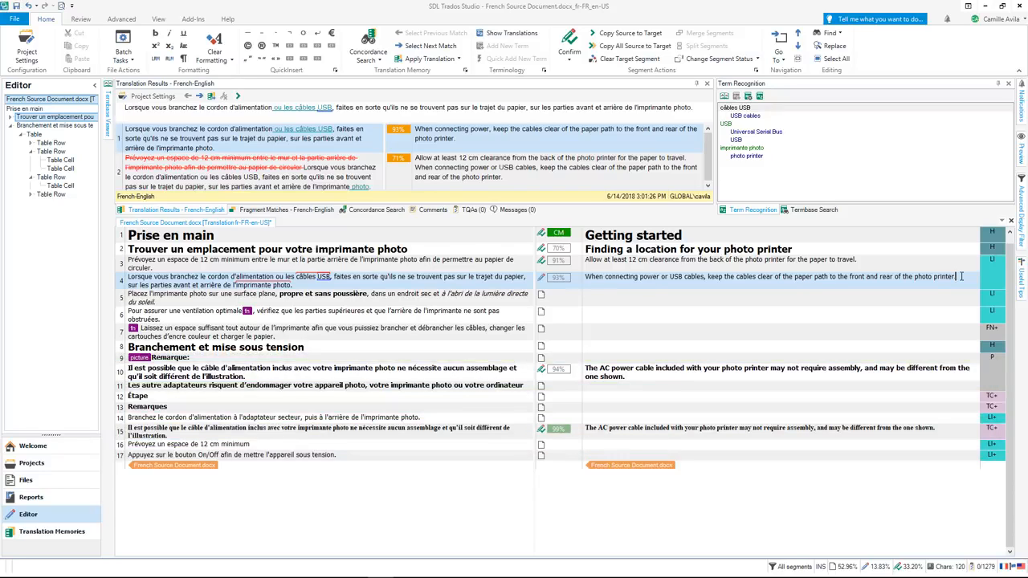
text(.)
key(ctrl+Return)
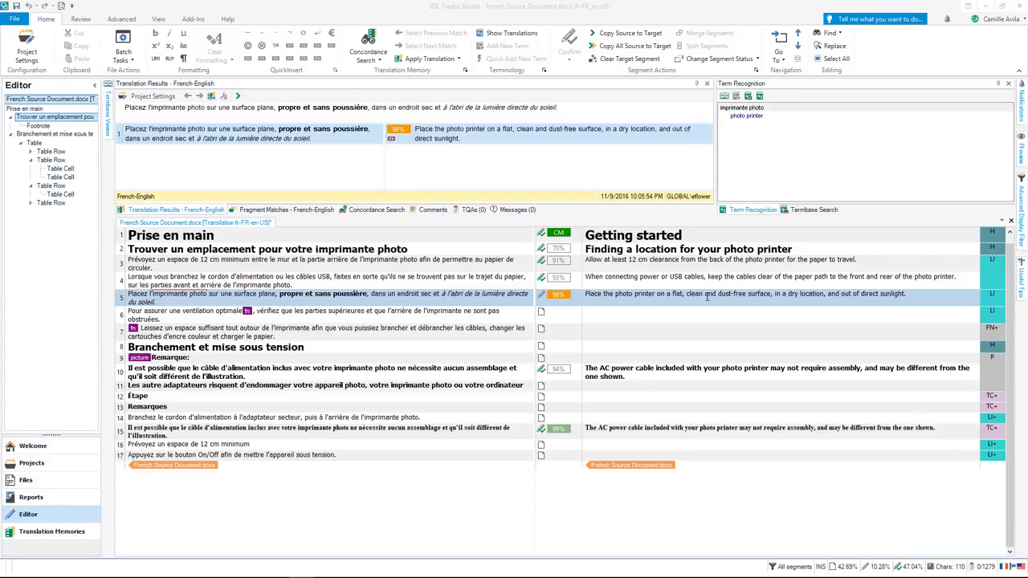
- Apply the source's bold formatting to "clean and dust-free surface" in the segment 5 translation using QuickPlace
click(689, 295)
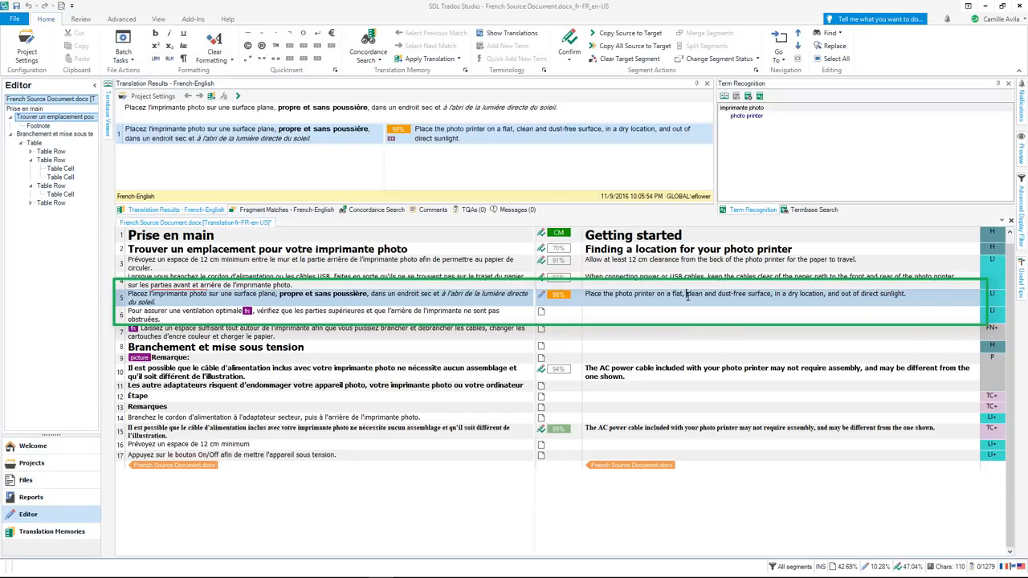
drag(687, 295, 773, 294)
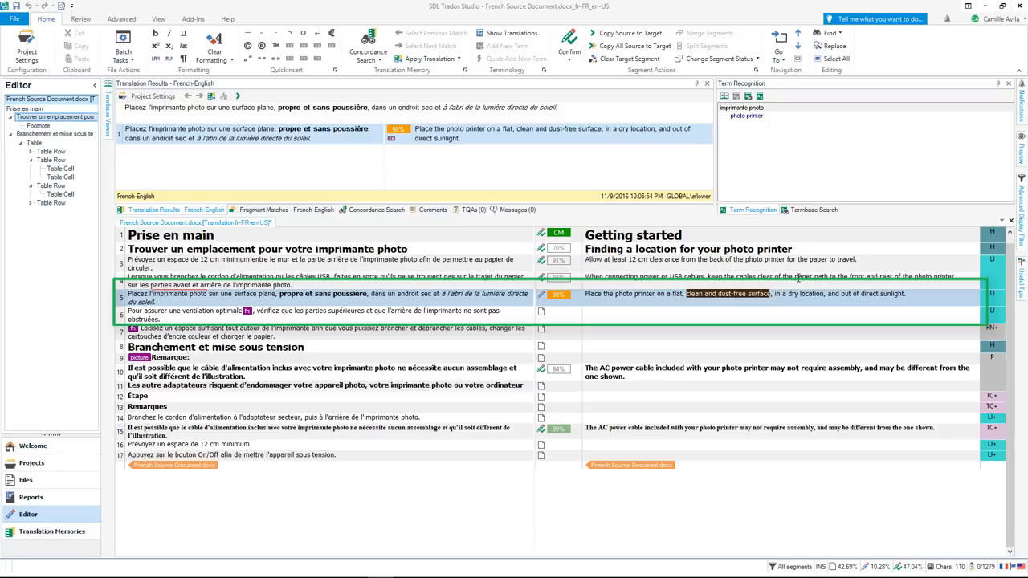
key(ctrl+comma)
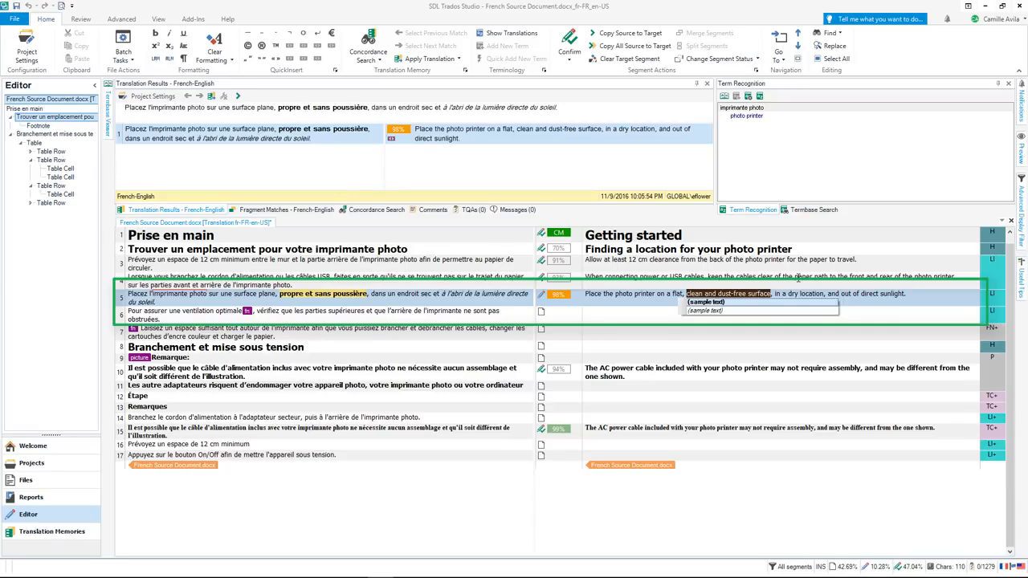
key(Return)
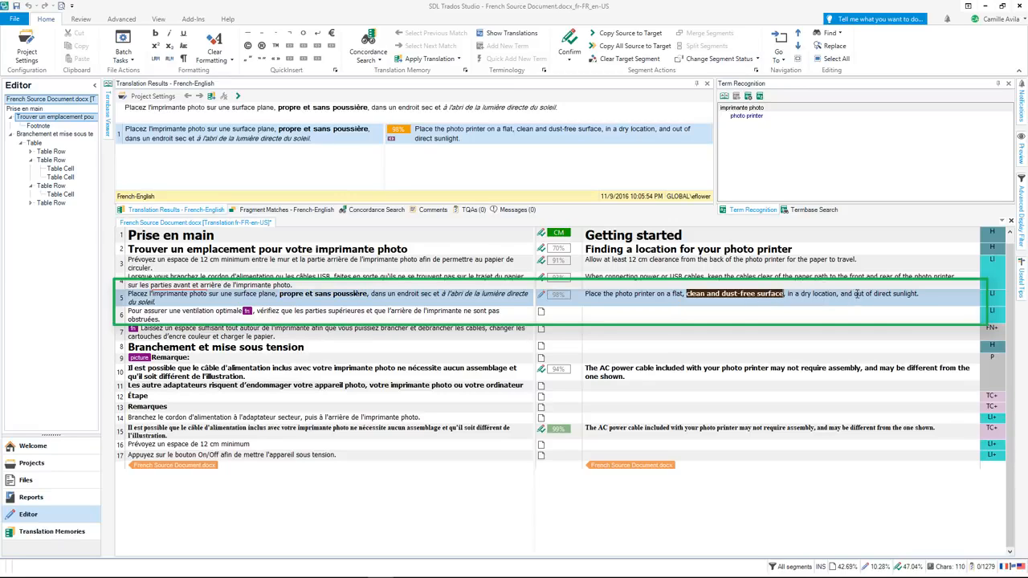
- Apply the source's italic formatting to "out of direct sunlight." in segment 5 using QuickPlace, then confirm the segment
drag(854, 294, 918, 294)
key(ctrl+comma)
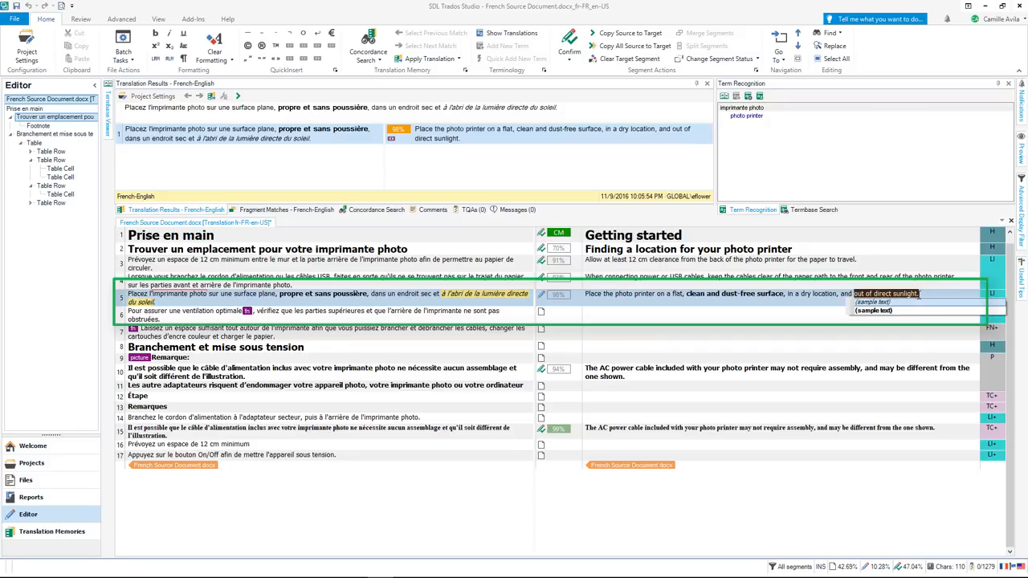
key(Return)
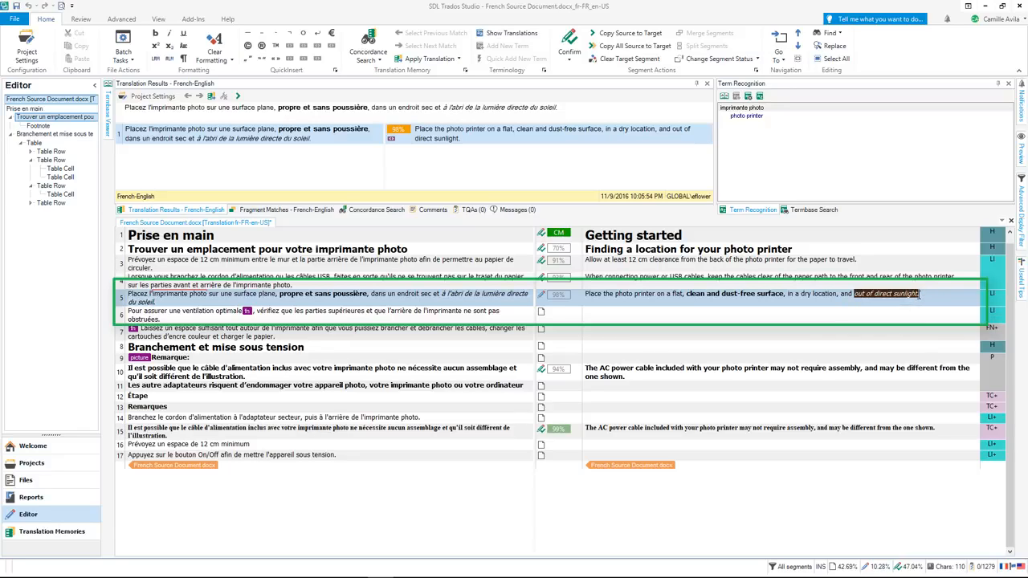
click(920, 295)
key(ctrl+Return)
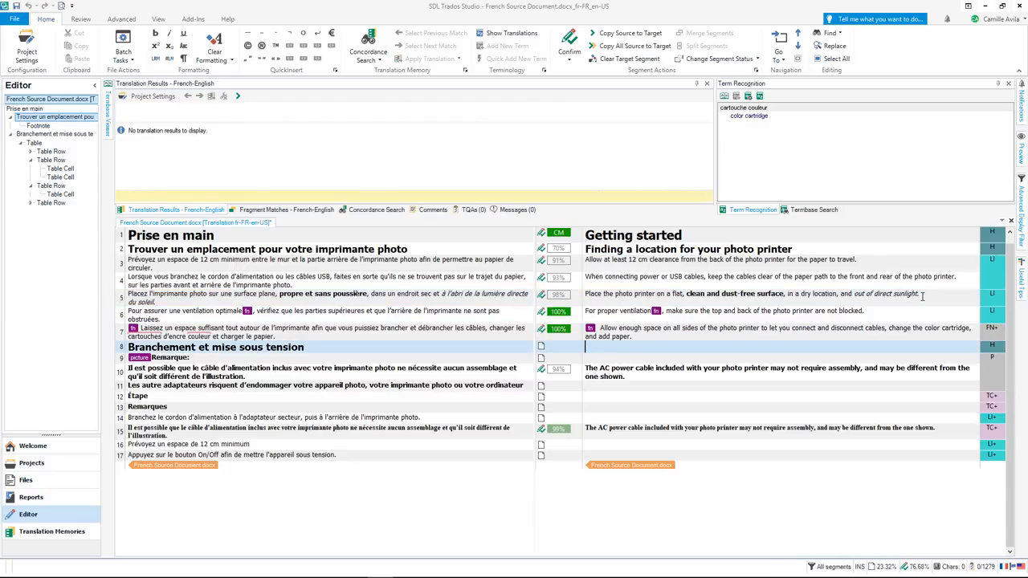
- Fill segment 9 with its "Note:" match, then generate the embedded target preview and widen it to check the document's layout
click(586, 357)
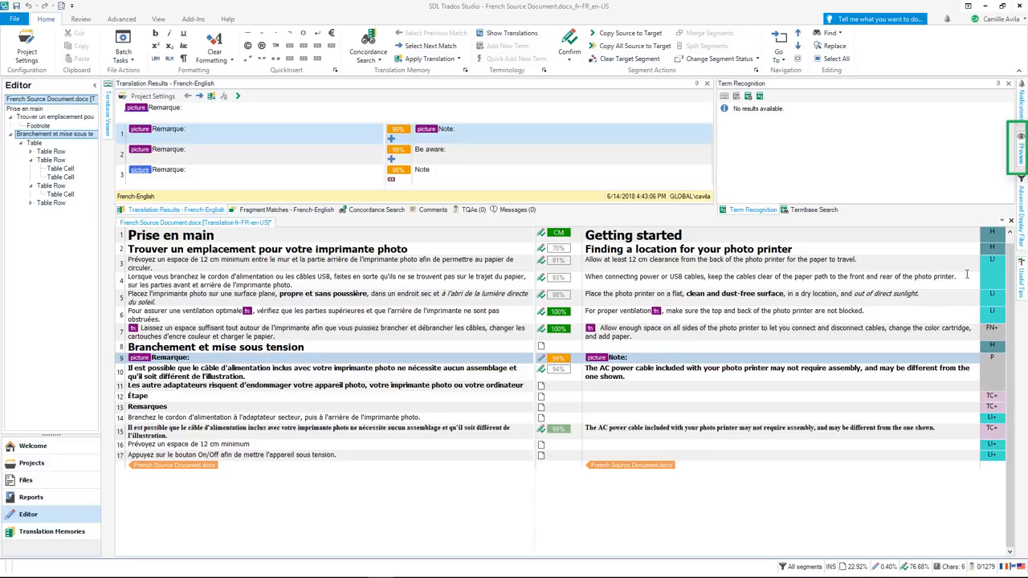
click(1021, 159)
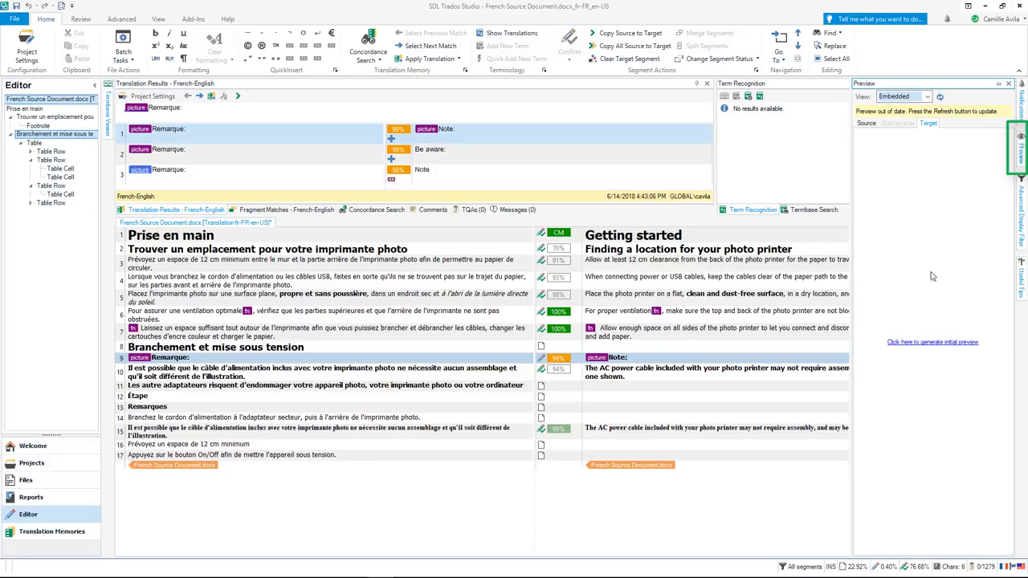
click(921, 344)
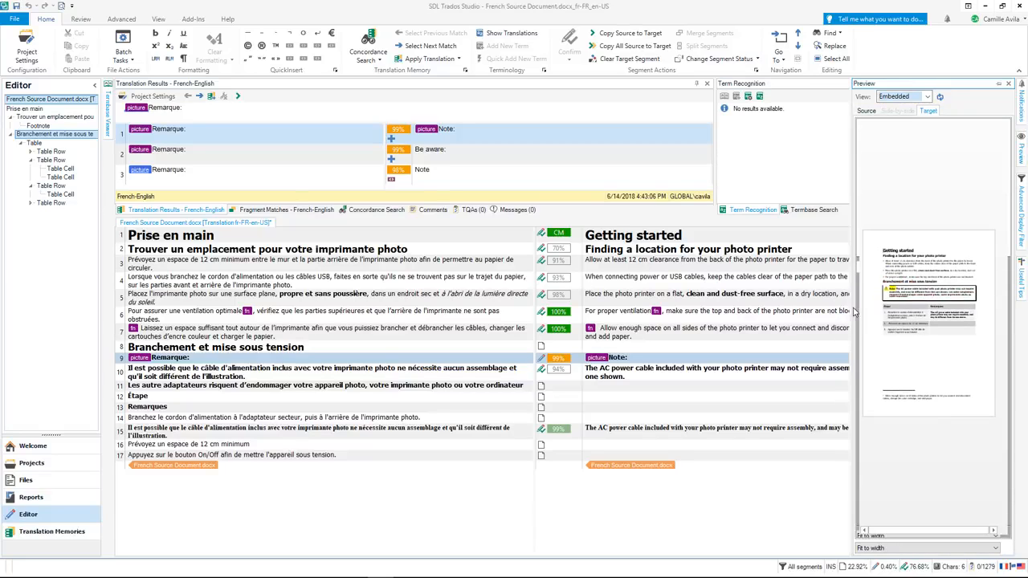
drag(851, 309, 528, 309)
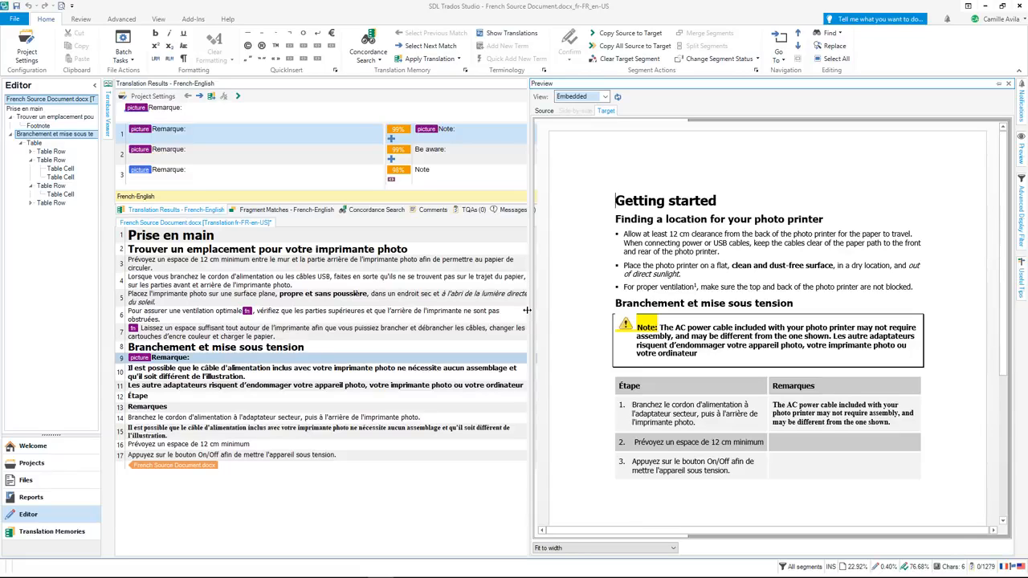
click(486, 359)
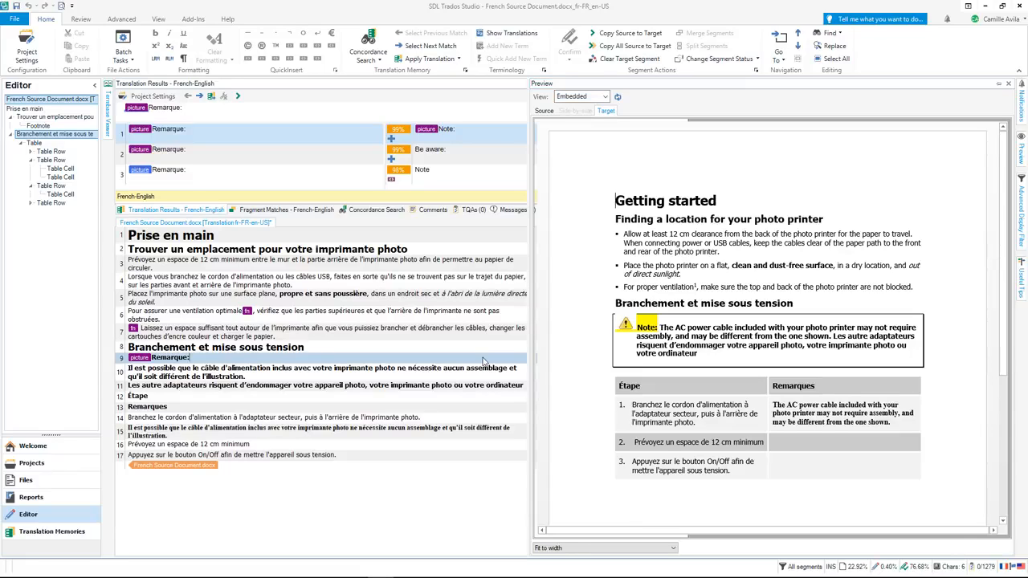
- Confirm segment 9, skip segment 11, and confirm the translation memory matches for segments 12 to 14
key(ctrl+Return)
click(611, 397)
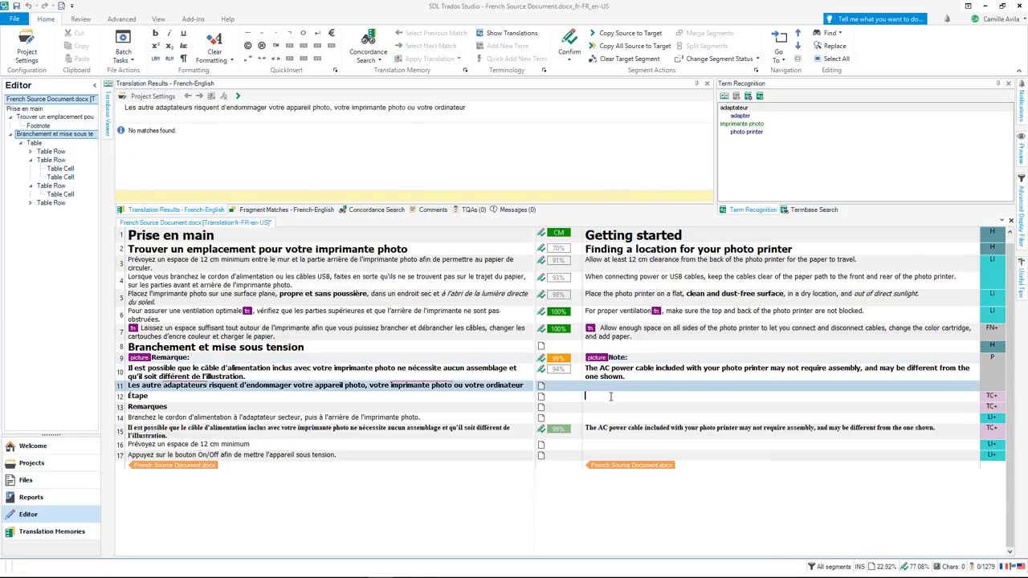
key(ctrl+Return)
key(BackSpace)
key(ctrl+Return)
key(ctrl+Return)
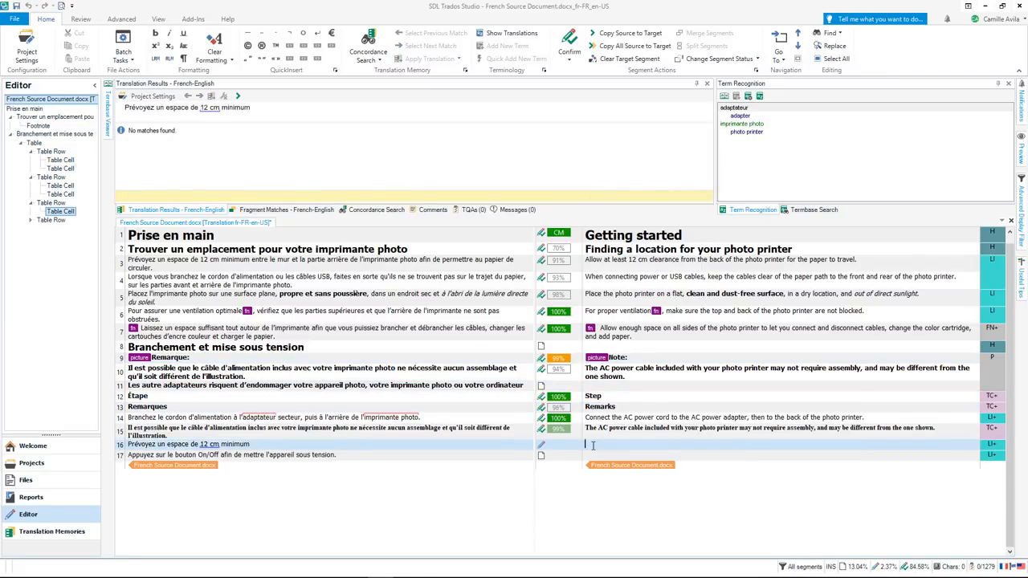
- Translate segment 16 as "Allow at least 12 cm clearance", inserting the source measurement with QuickPlace, and confirm the segment
text(Allow )
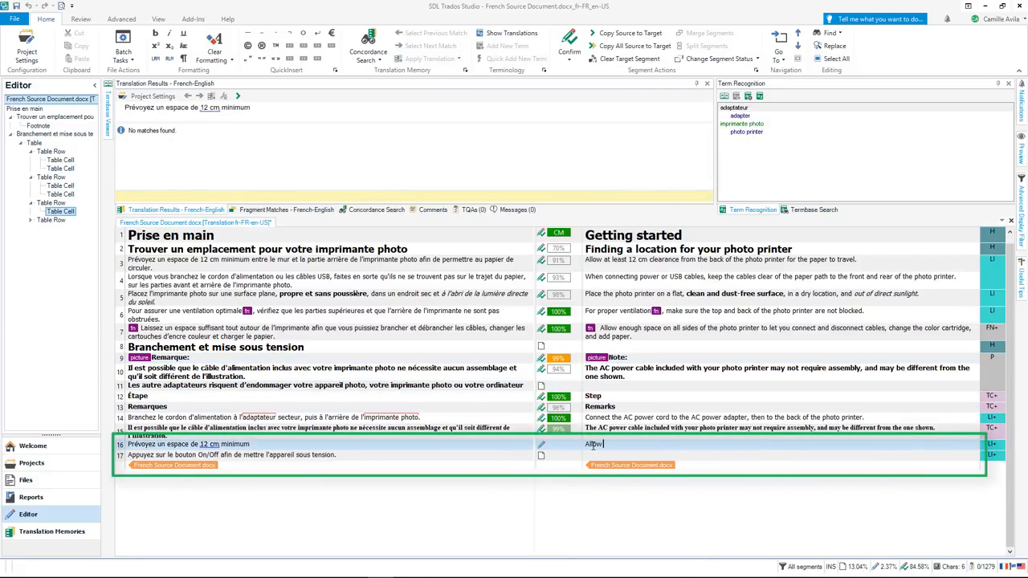
text(at le)
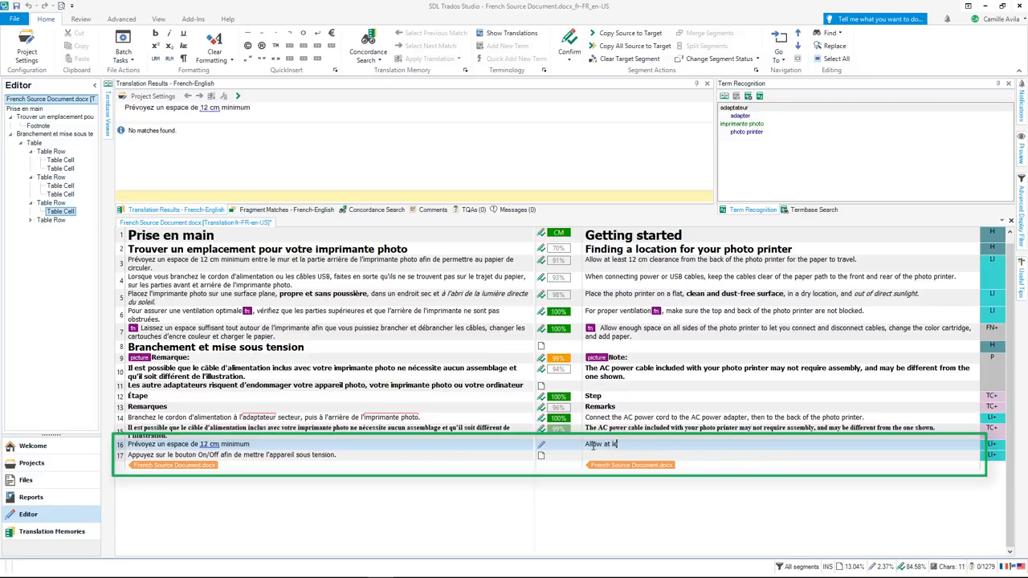
text(ast)
key(ctrl+comma)
key(Return)
text(clearance)
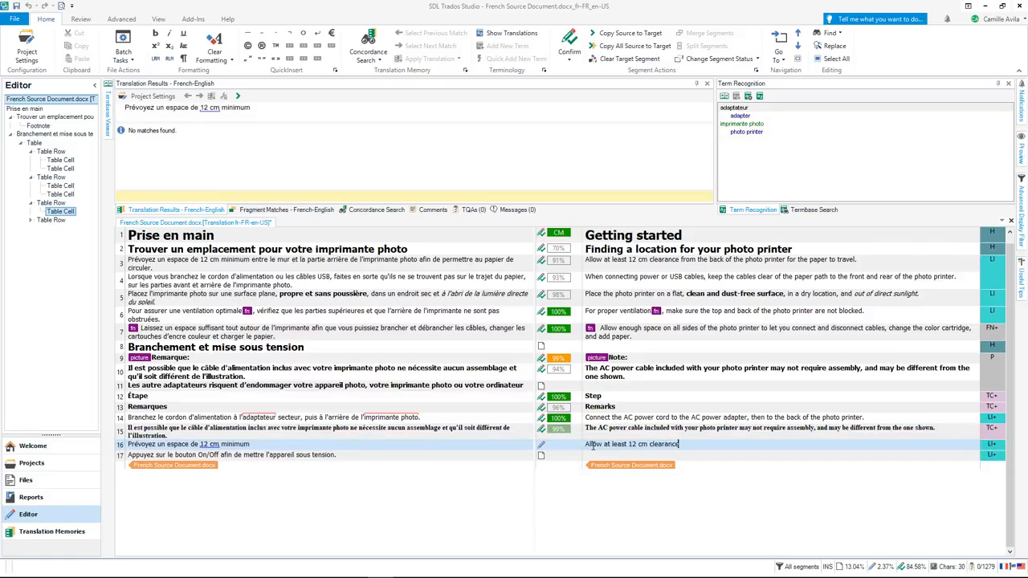
key(ctrl+Return)
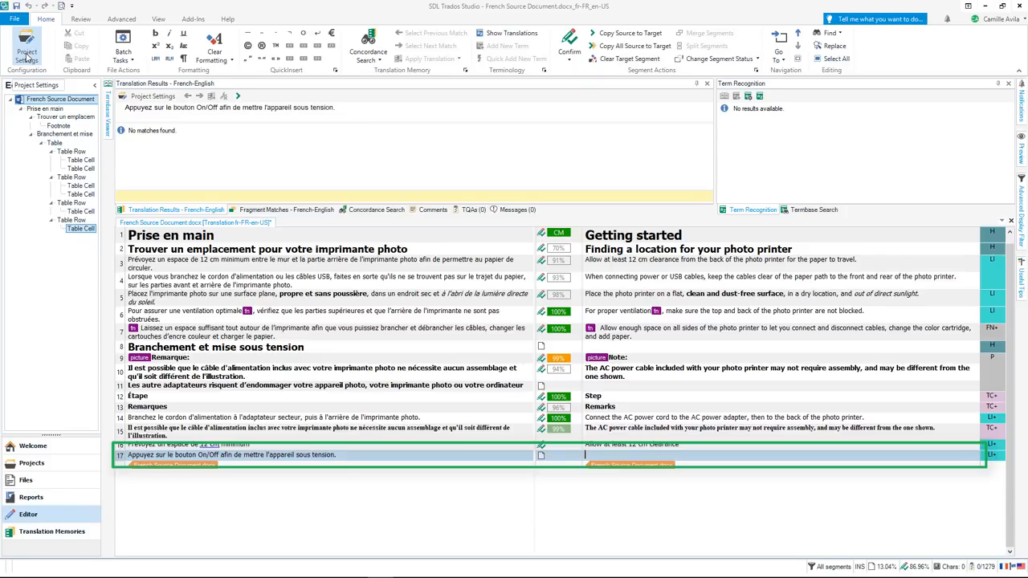
- Add SDL Language Cloud Machine Translation as a translation provider for all language pairs in the project settings
click(27, 54)
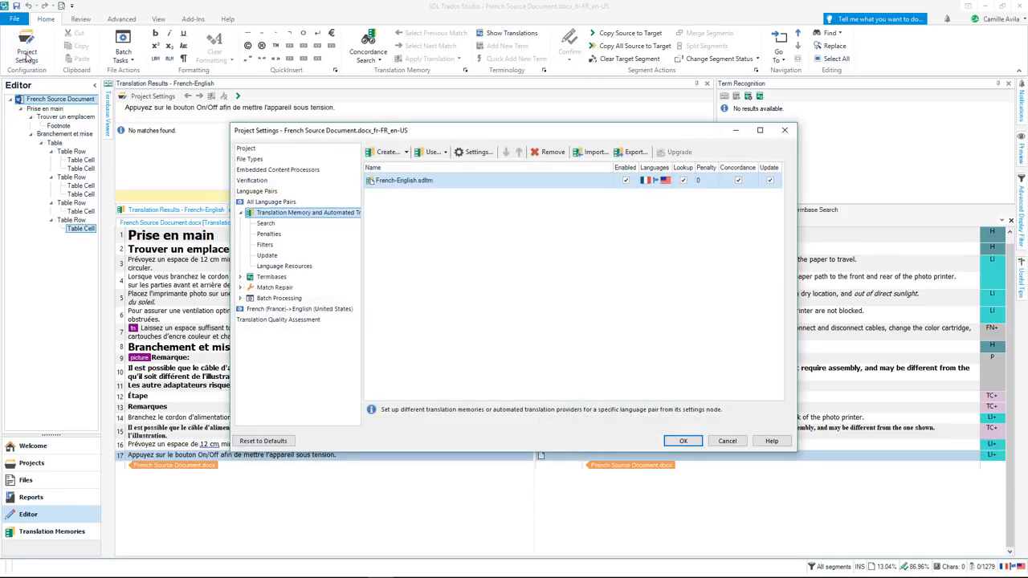
click(433, 152)
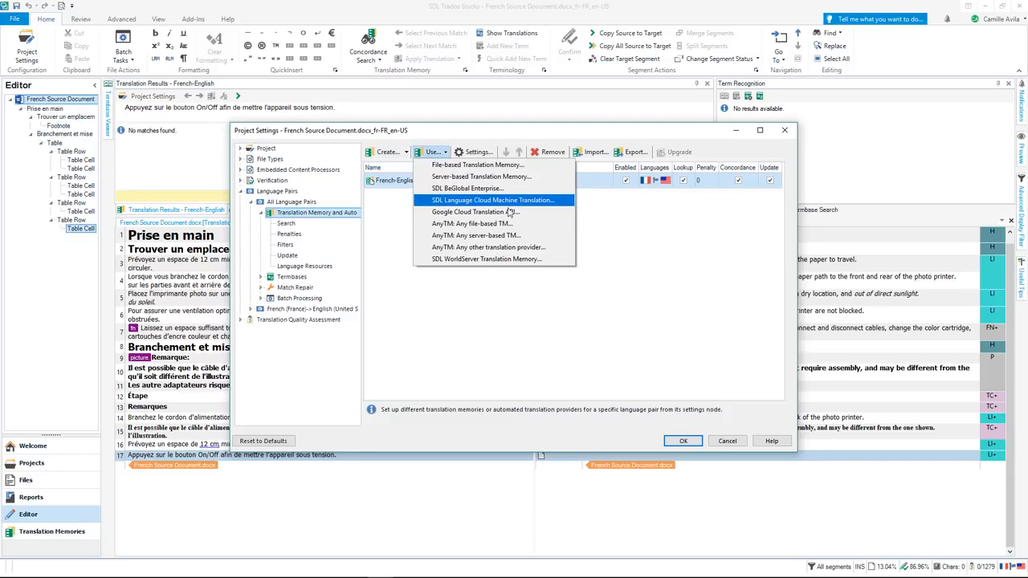
click(554, 200)
click(668, 422)
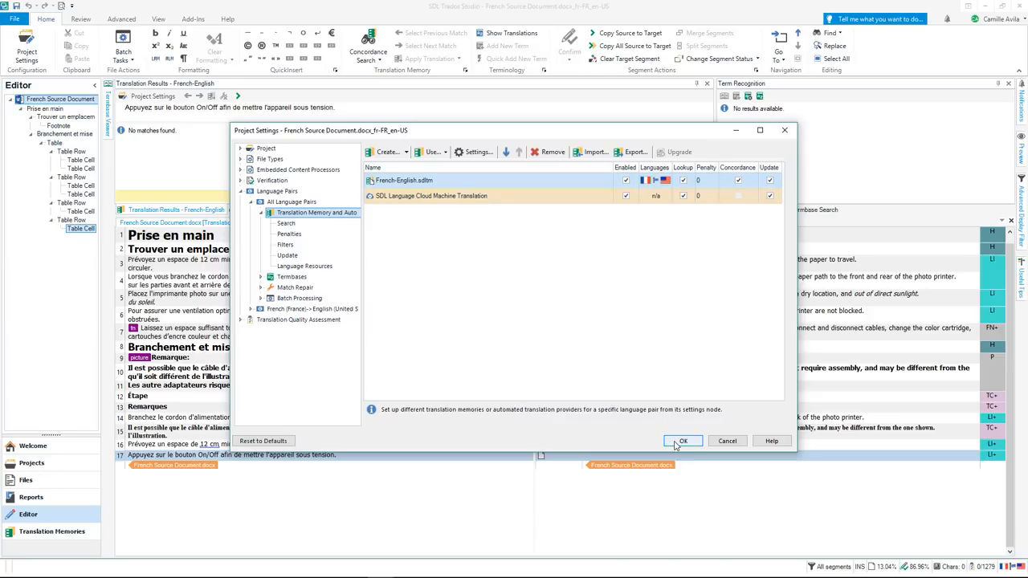
click(681, 441)
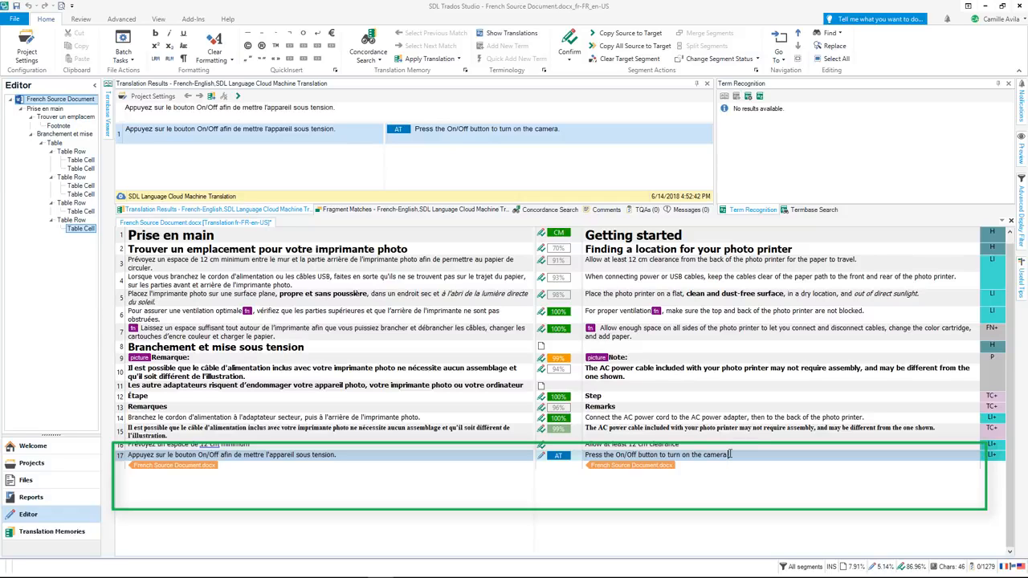
- Edit segment 17's machine translation to read "Press the On/Off button to turn the power on." and confirm the segment
key(BackSpace)
key(BackSpace)
key(BackSpace)
key(BackSpace)
key(BackSpace)
key(BackSpace)
key(BackSpace)
key(BackSpace)
key(BackSpace)
key(BackSpace)
key(BackSpace)
key(BackSpace)
key(BackSpace)
text(the)
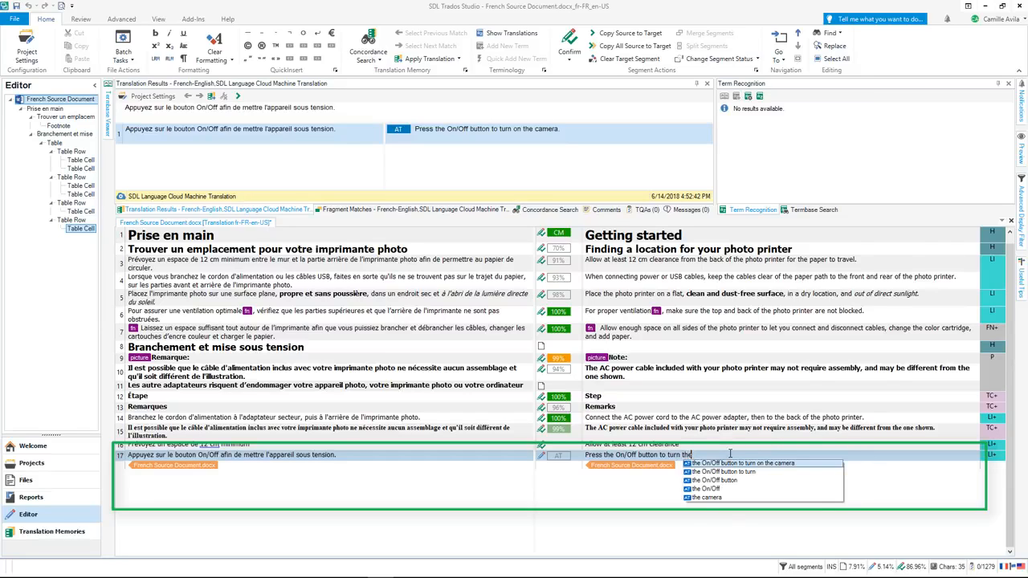
text( power o)
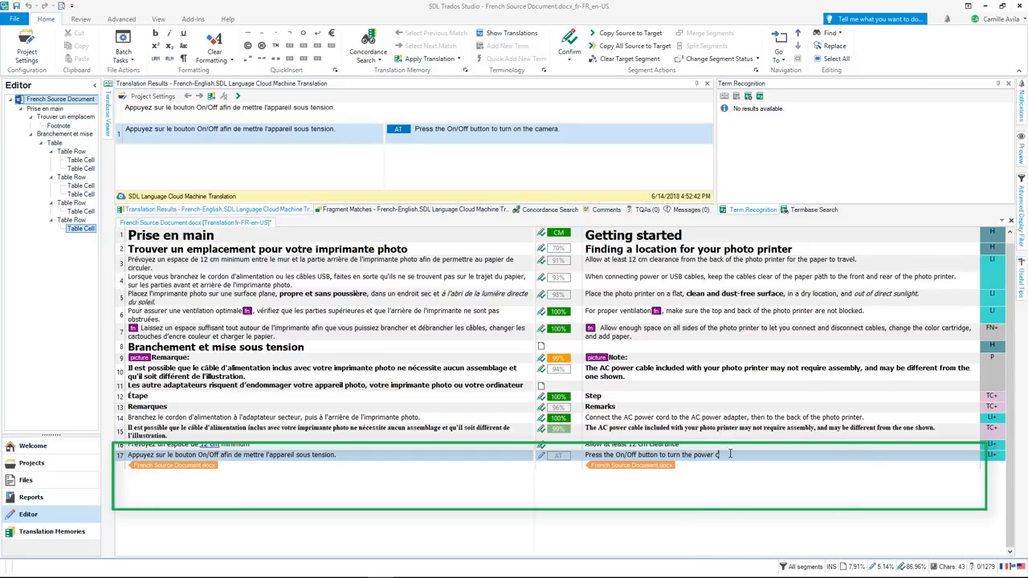
text(f)
key(BackSpace)
text(n.)
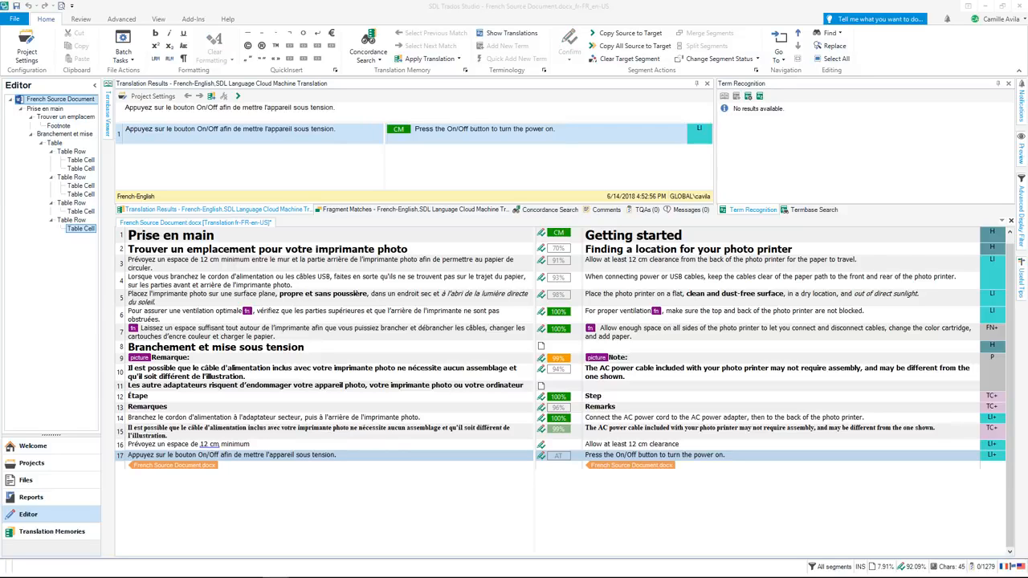
- Review the QA Checker 3.0 verification checks in the project settings
click(27, 51)
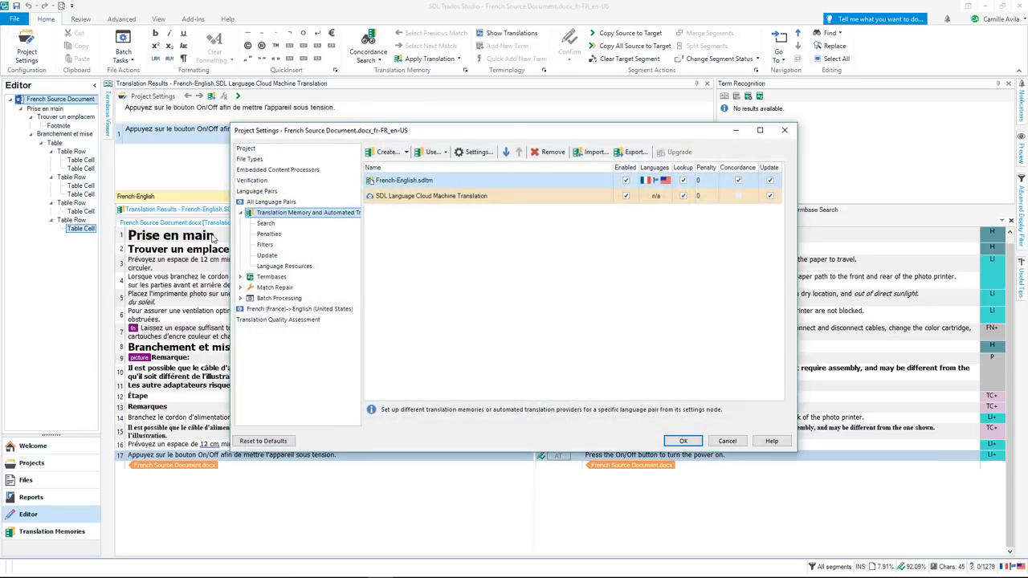
click(255, 182)
click(263, 192)
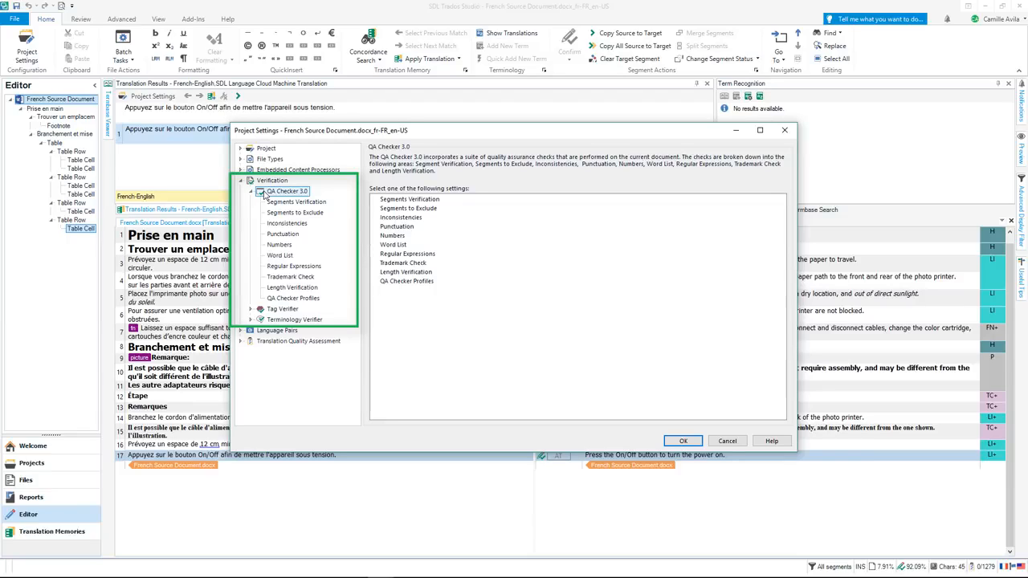
click(688, 441)
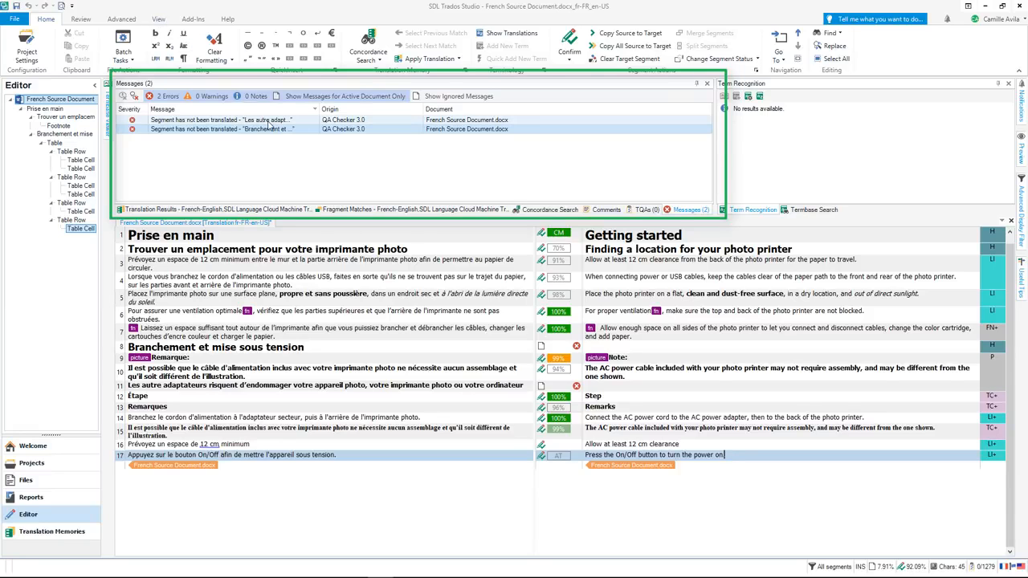
- Go to segment 11 from its untranslated-segment verification error and confirm the machine translation filled in there
double_click(269, 121)
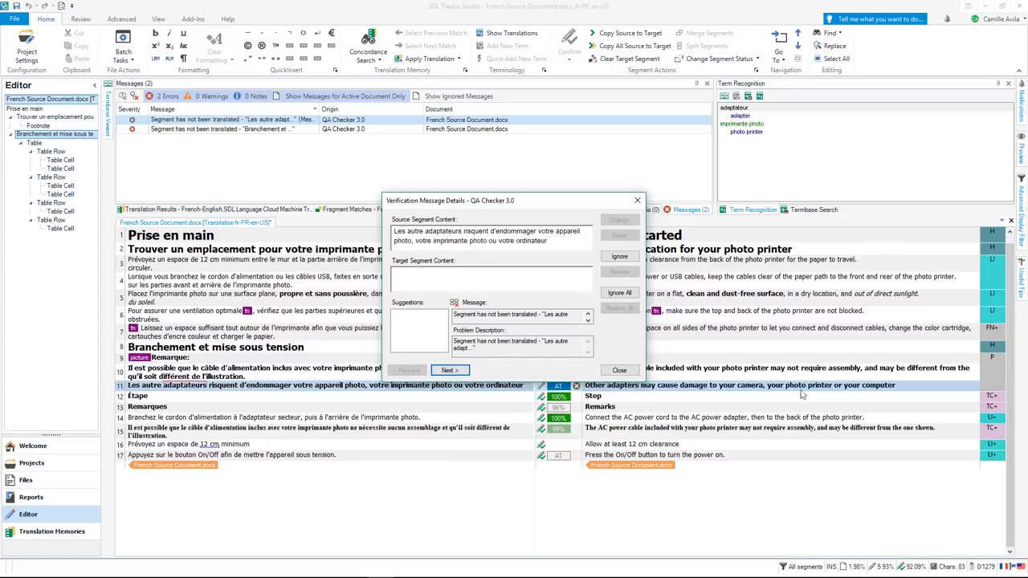
click(619, 370)
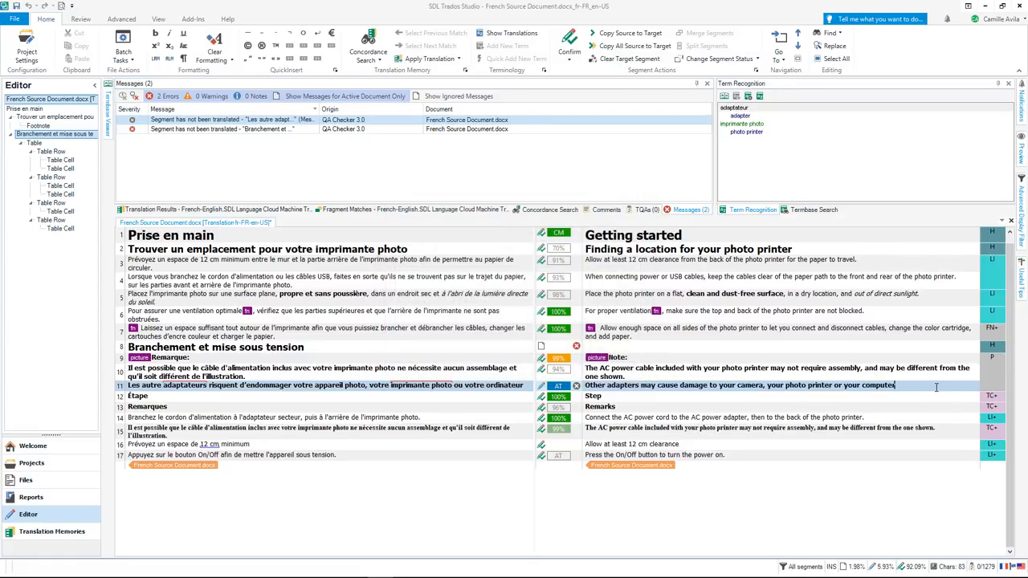
key(ctrl+Return)
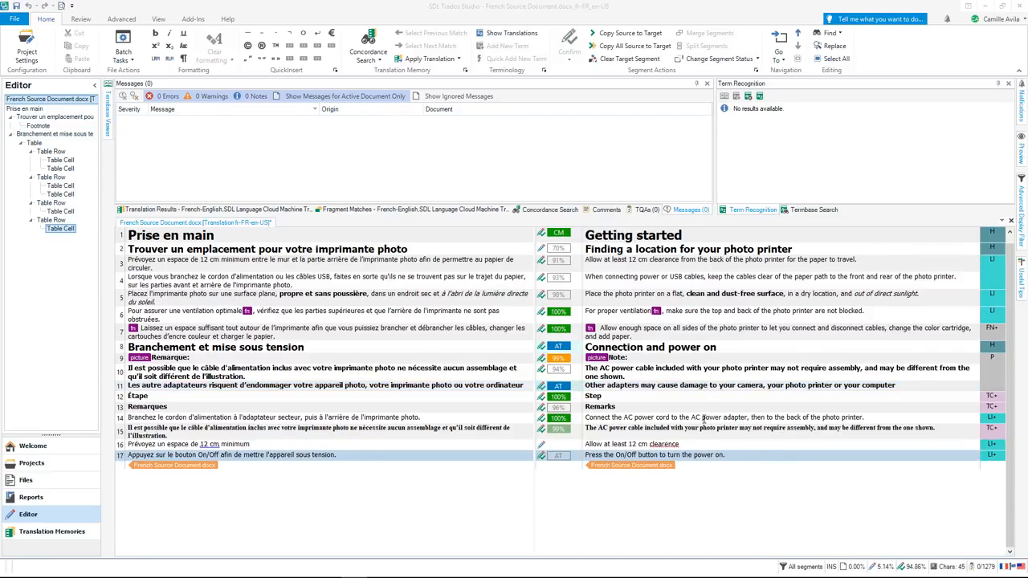
- Correct the misspelled "clearence" in segment 16 to the spell checker's suggestion "clearance"
click(681, 438)
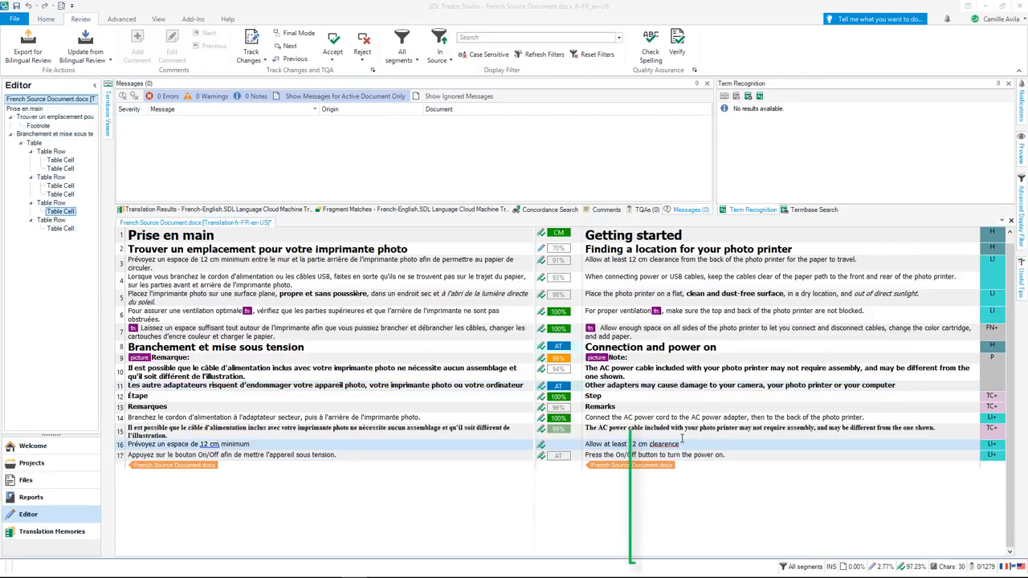
right_click(672, 444)
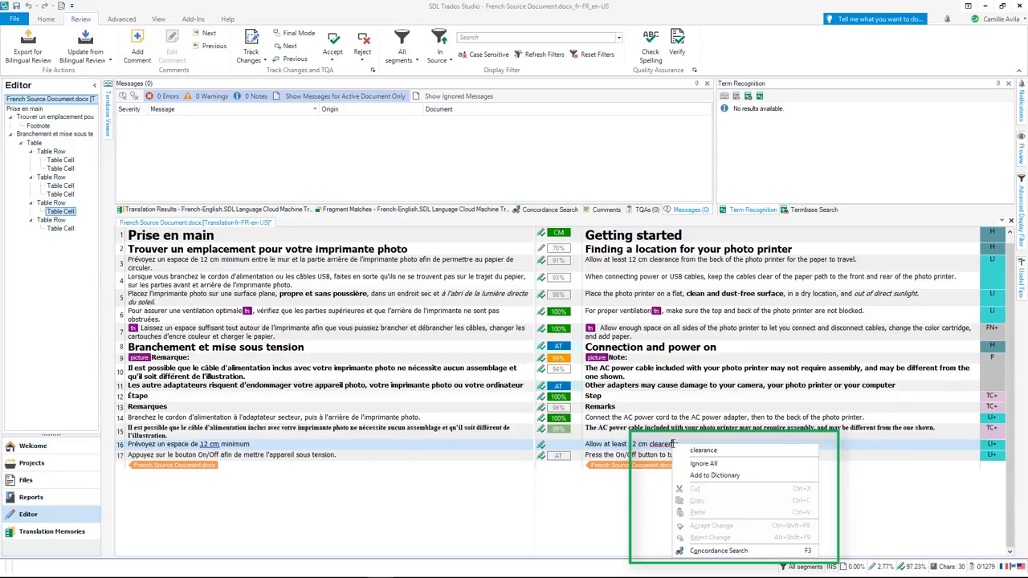
click(727, 452)
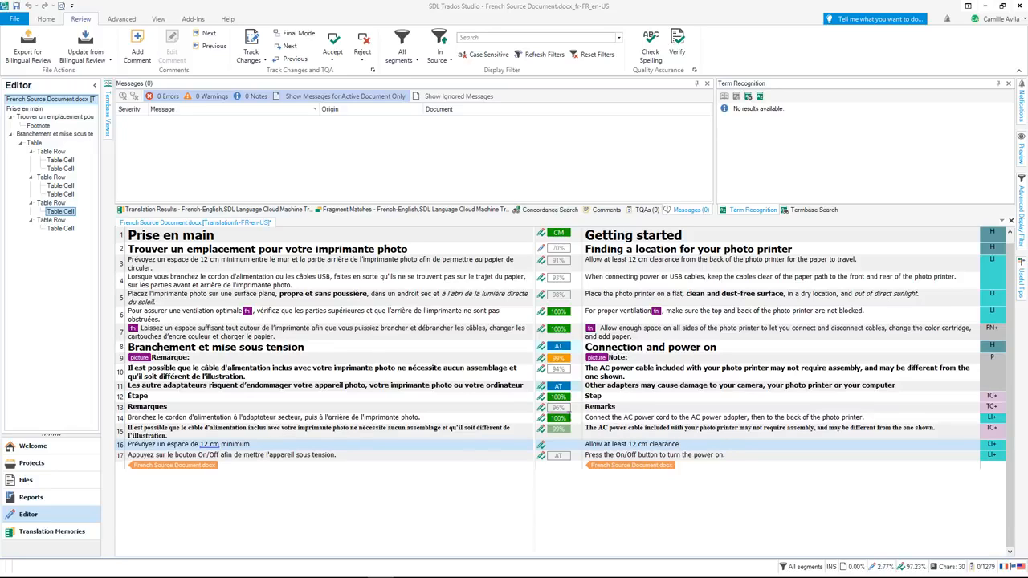
- Save the translated target file in the DropFiles folder as English Target Document.docx
click(46, 20)
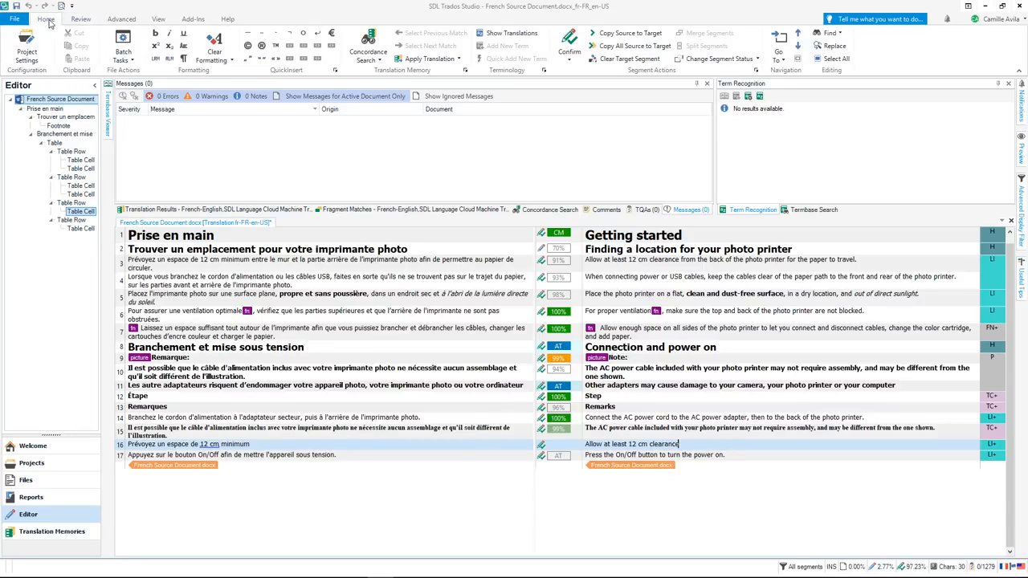
click(20, 23)
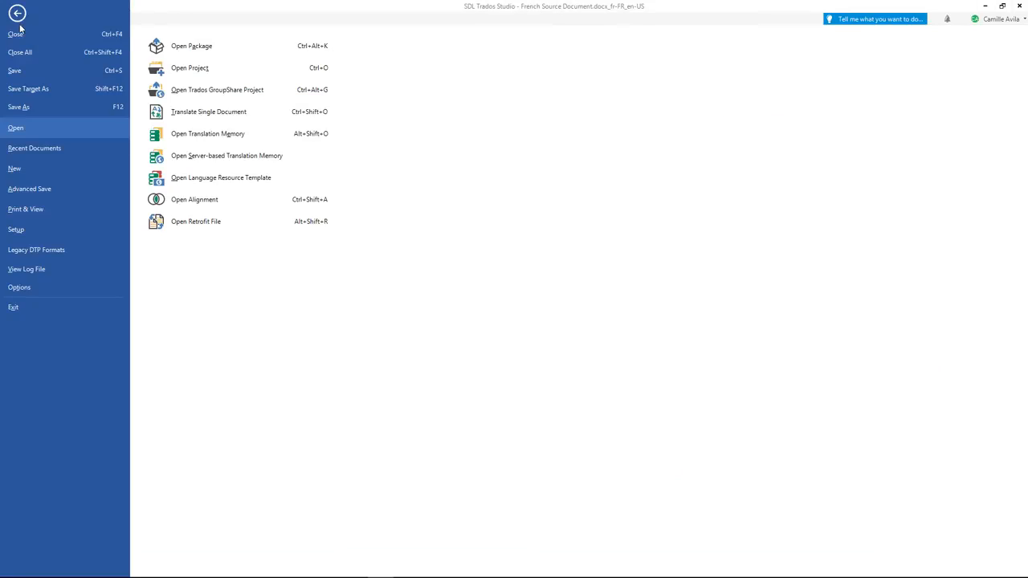
click(20, 98)
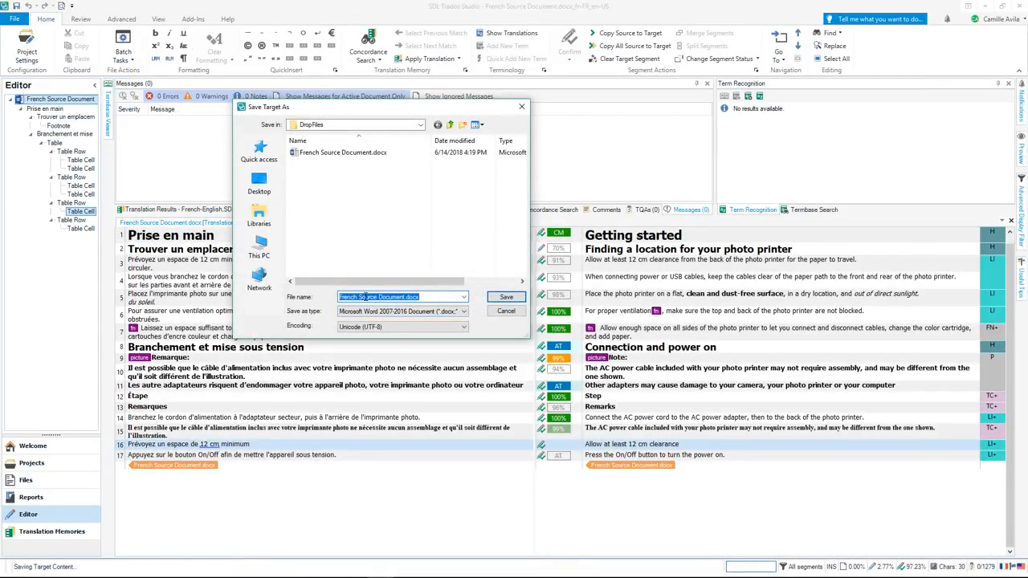
click(376, 297)
drag(379, 297, 315, 293)
text(English Target)
key(Return)
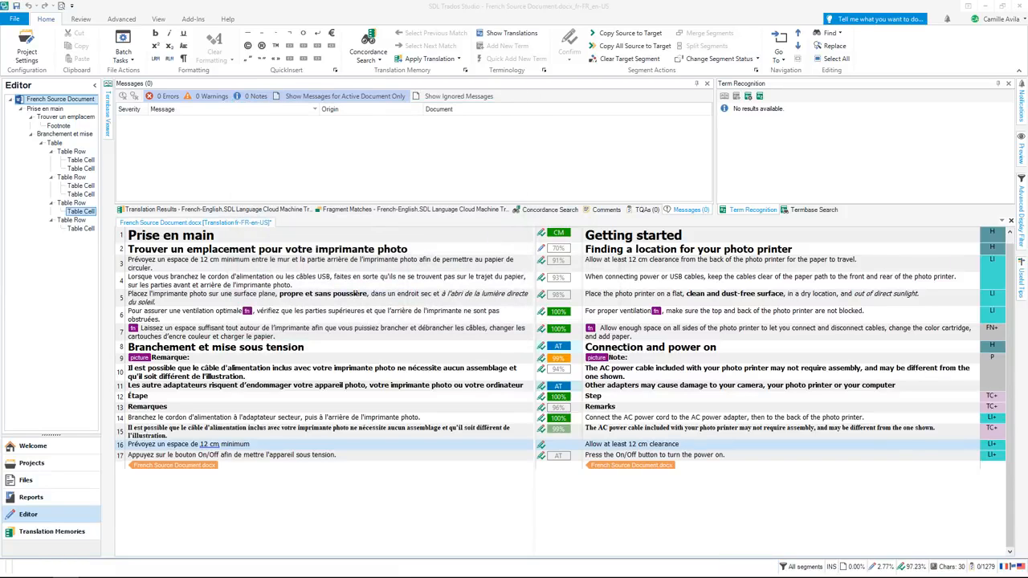
- Open English Target Document.docx from the DropFiles folder in Word to check its layout, then close the document and the folder
drag(0, 47, 336, 119)
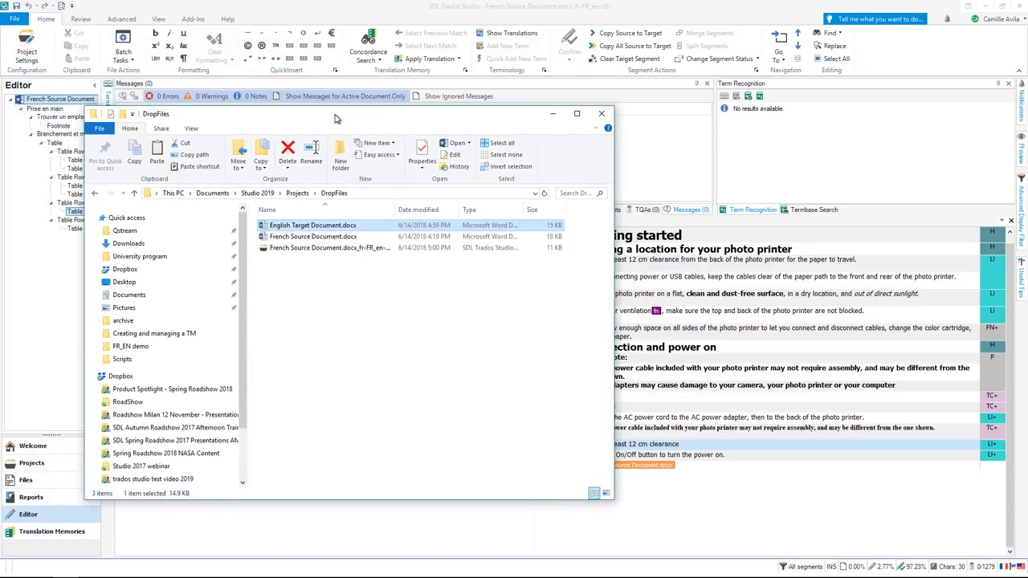
double_click(372, 225)
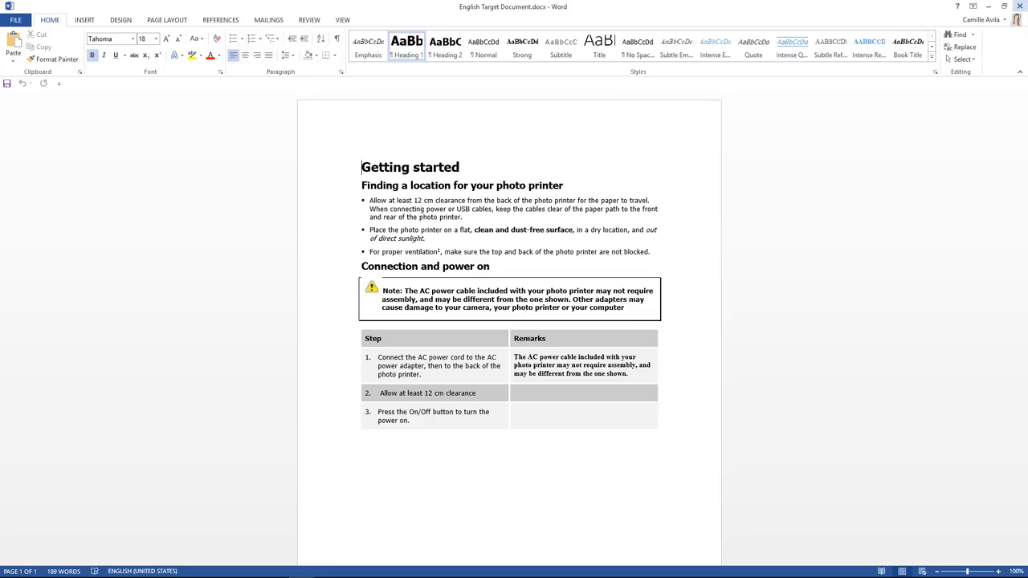
click(1019, 5)
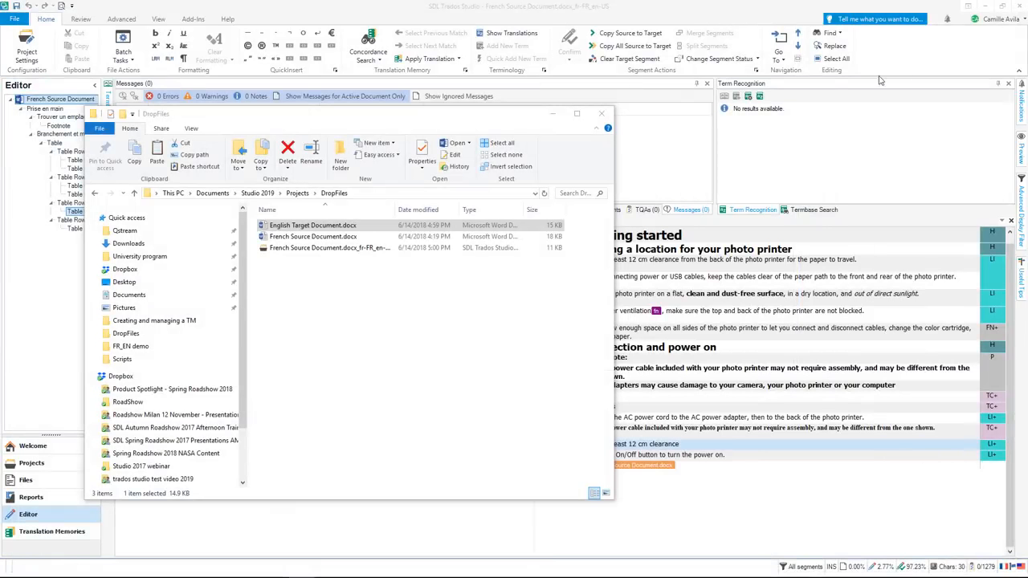
click(601, 113)
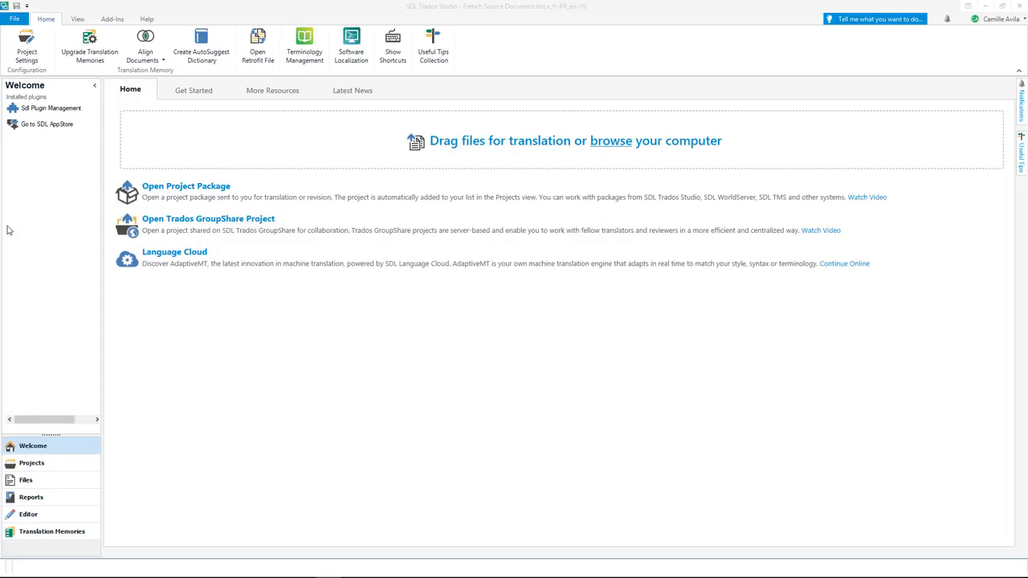
- Look through the getting-started guides, additional resources and latest news on the Welcome page
click(193, 91)
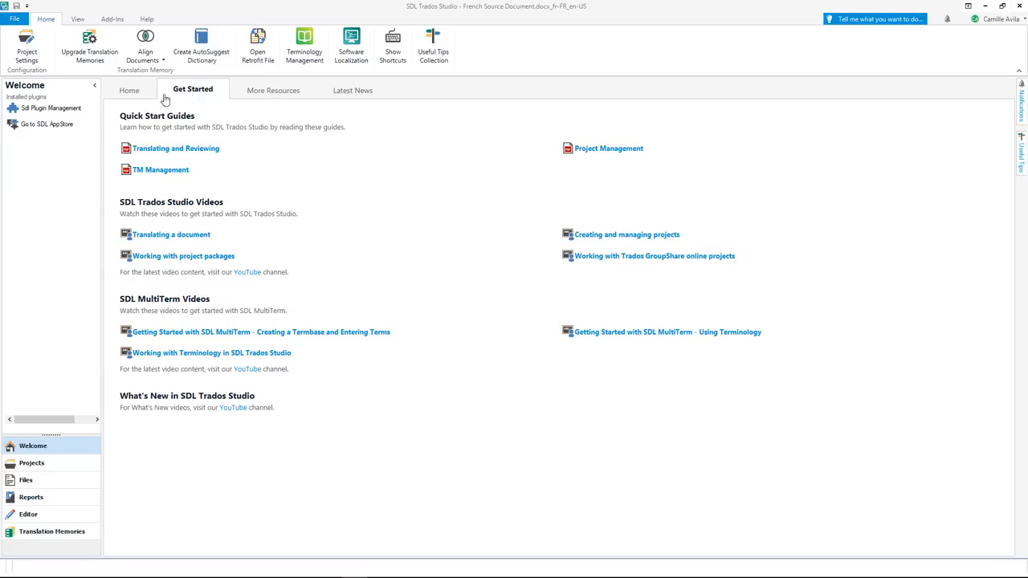
click(247, 89)
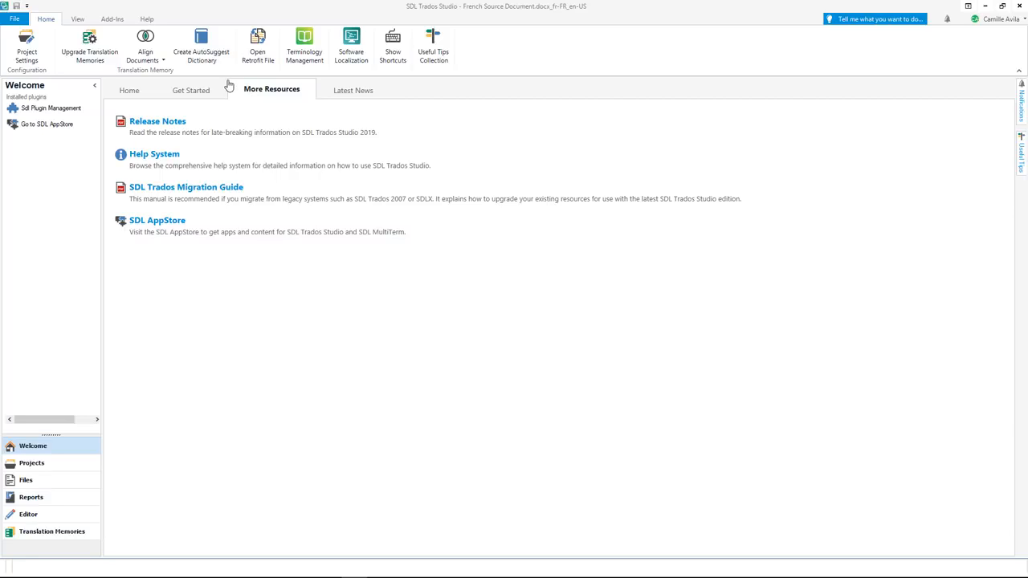
click(338, 95)
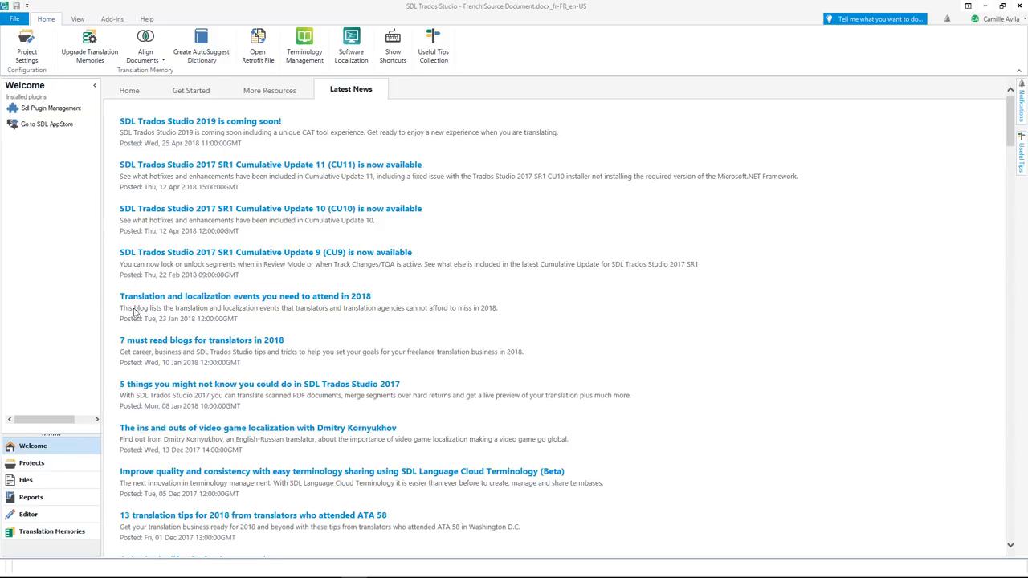
- Review the project list, the French Source Document file details and the totals in the Analyze Files report
click(32, 463)
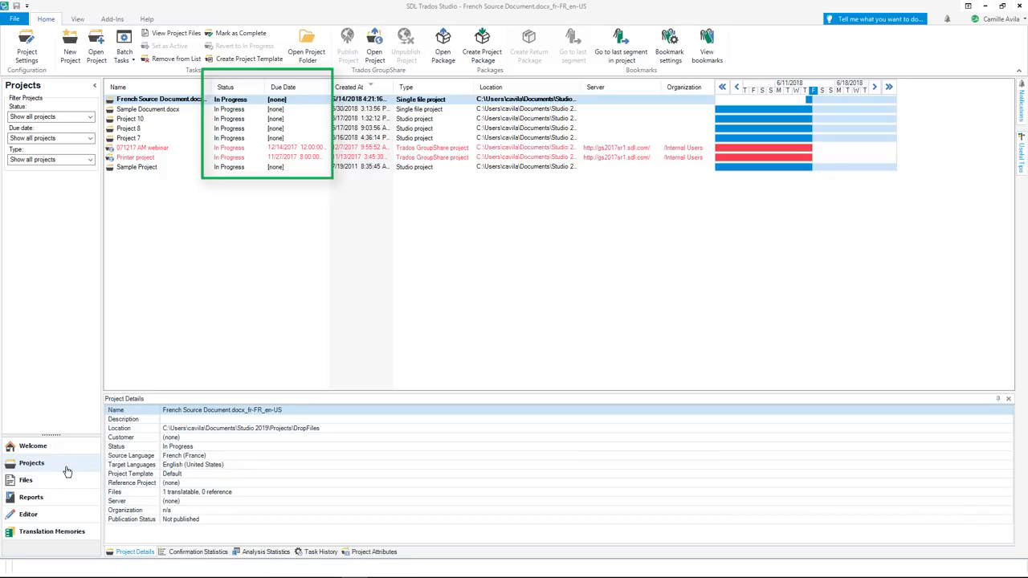
click(69, 480)
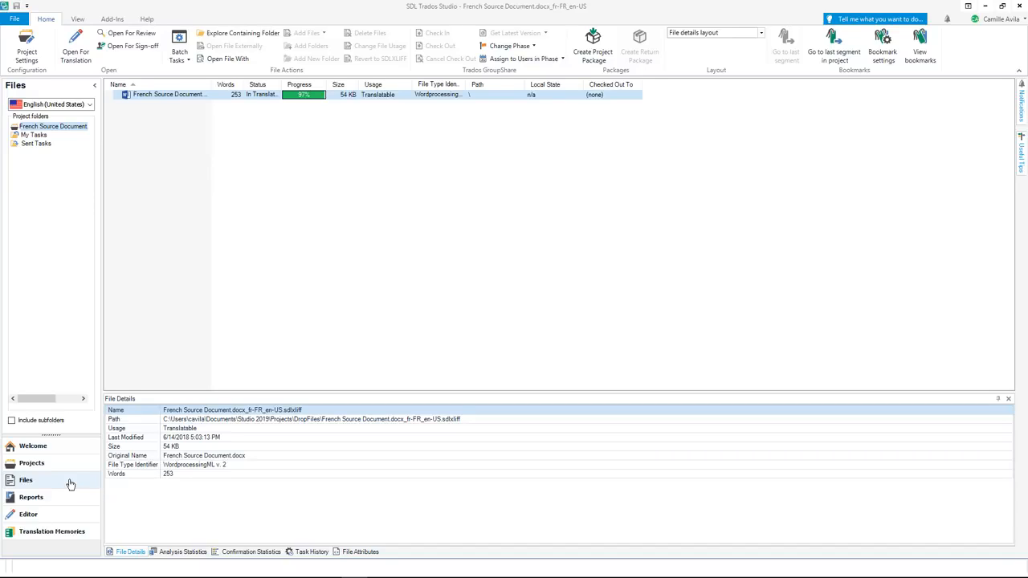
click(71, 498)
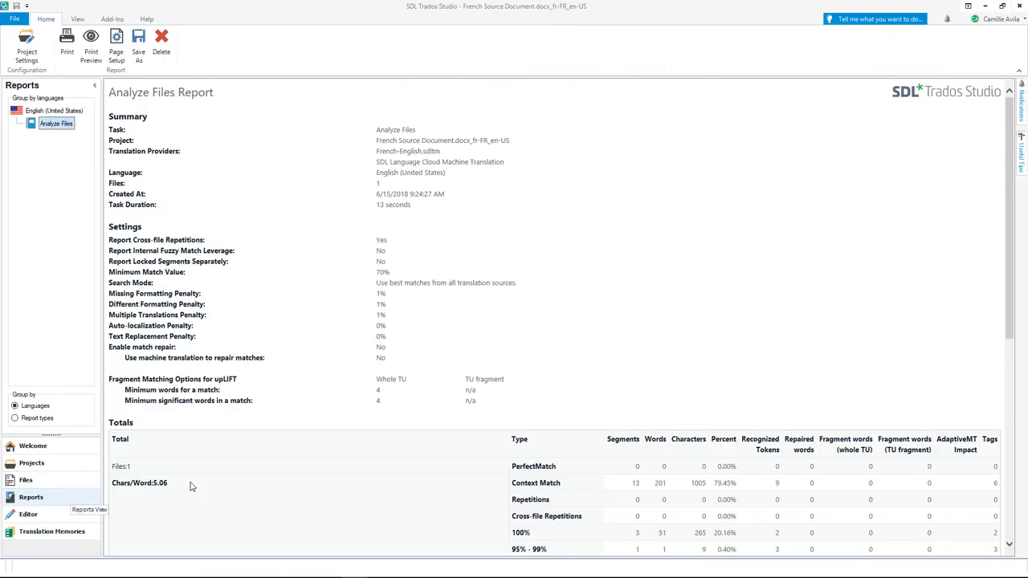
scroll(269, 471, down, 5)
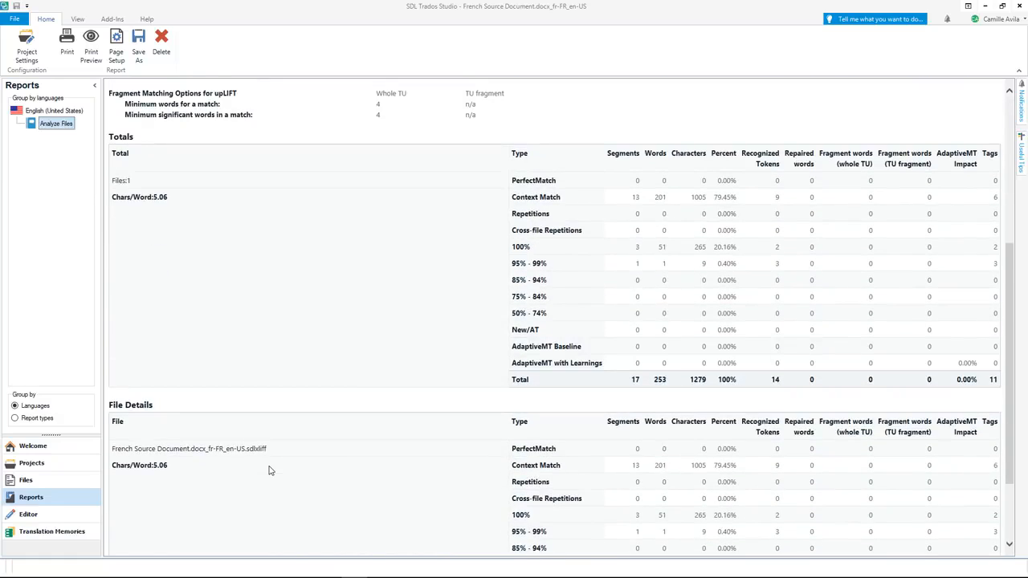
- Revisit the translated document in the editor, then open the EN FR_fr-FR_en-GB translation memory to view its translation units
click(66, 516)
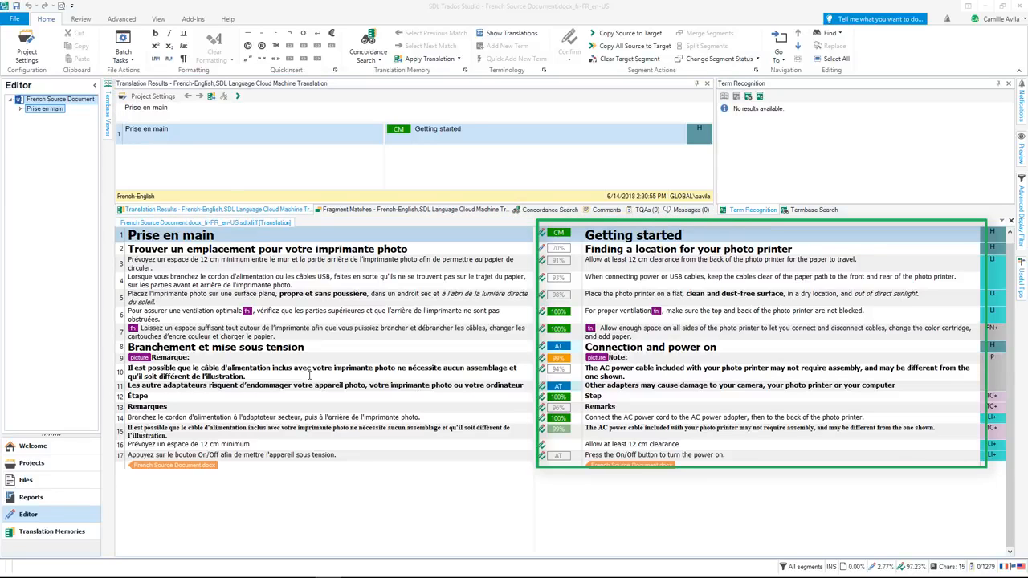
click(50, 531)
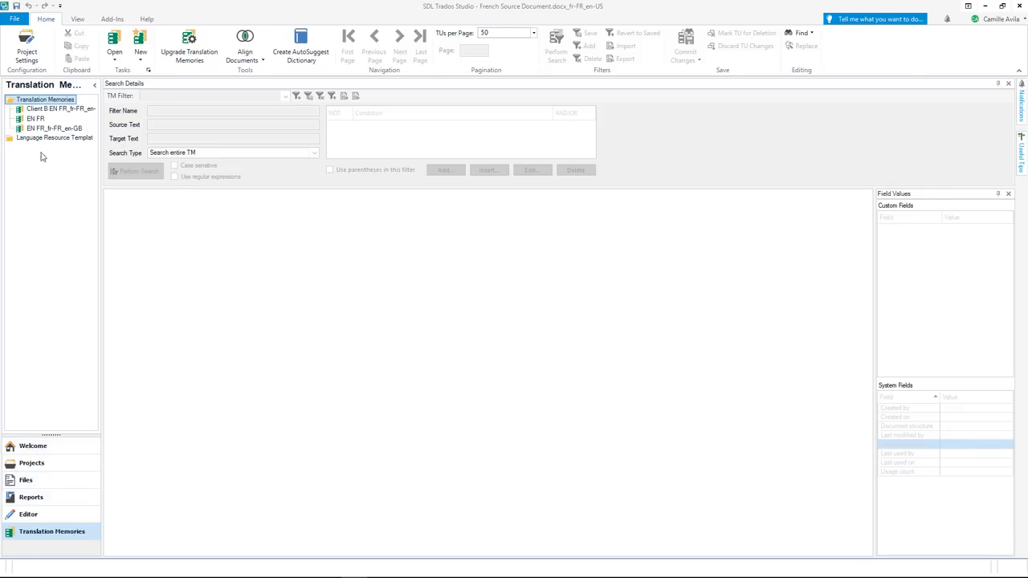
click(42, 129)
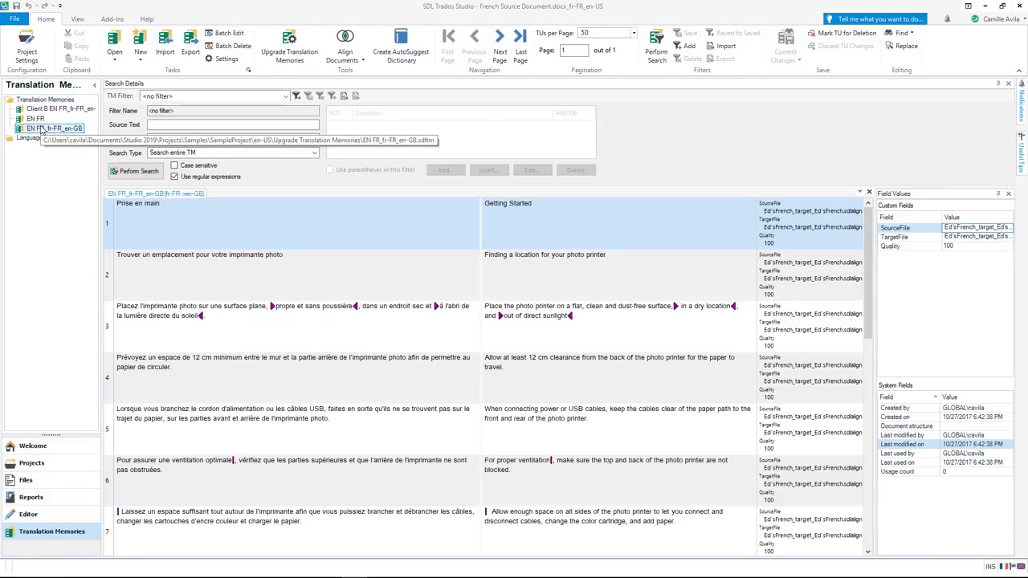